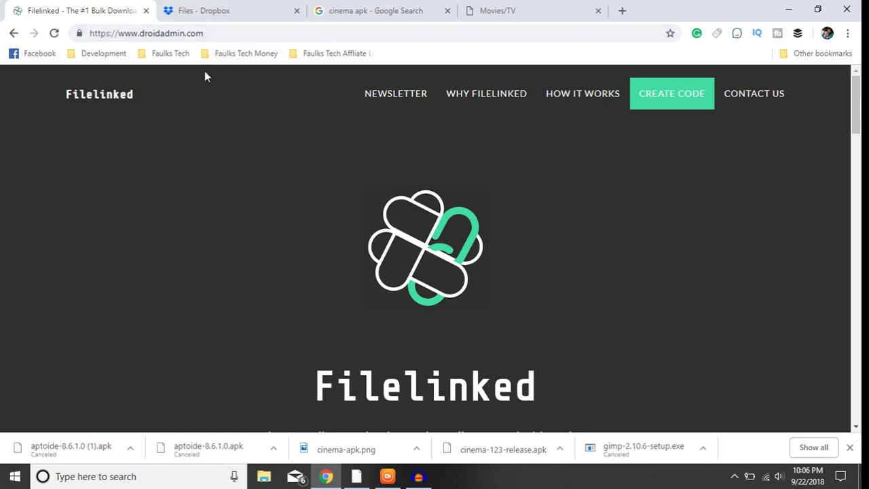
Step: Sign in to DroidAdmin and delete the empty third configuration, Faulks Tech Latest Store
click(672, 110)
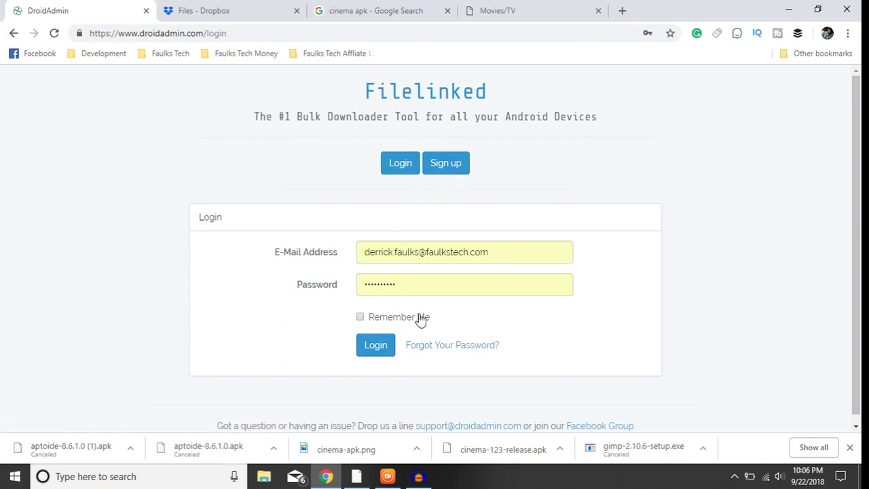
click(385, 345)
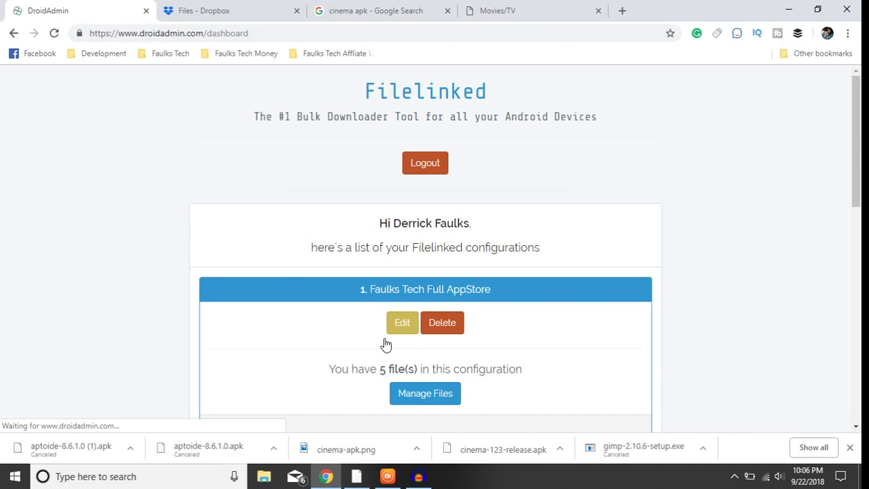
drag(859, 134, 847, 329)
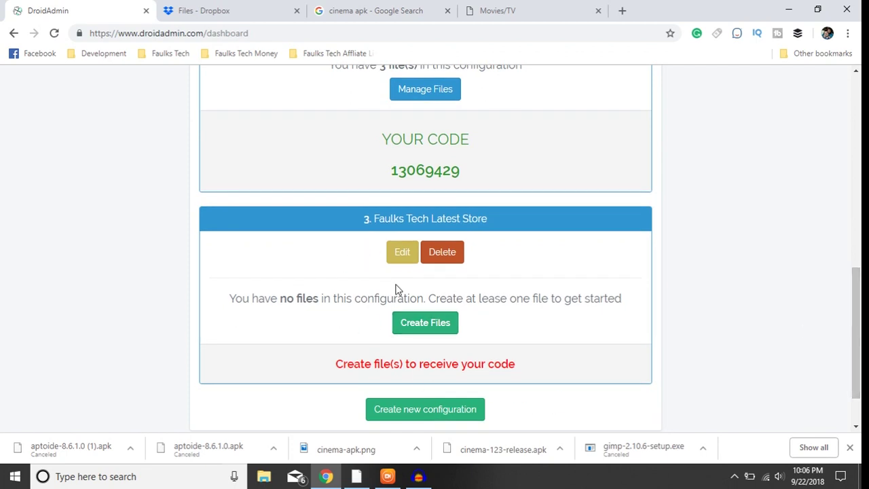
click(433, 254)
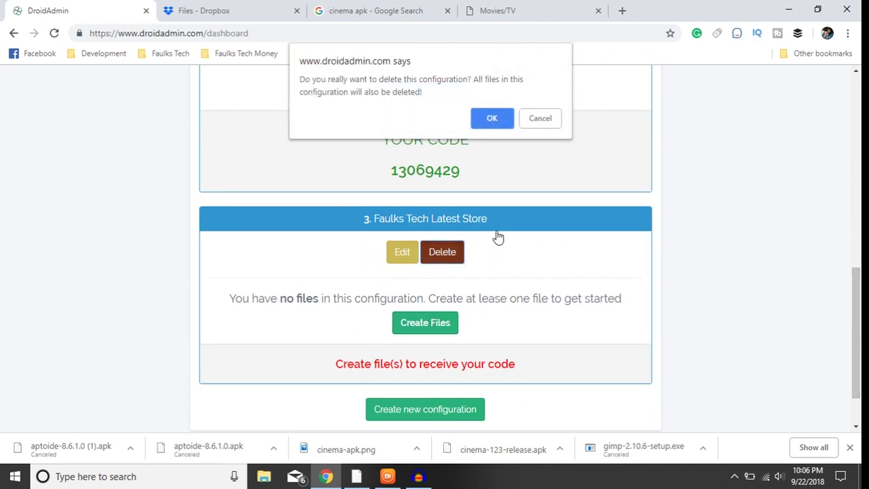
click(482, 128)
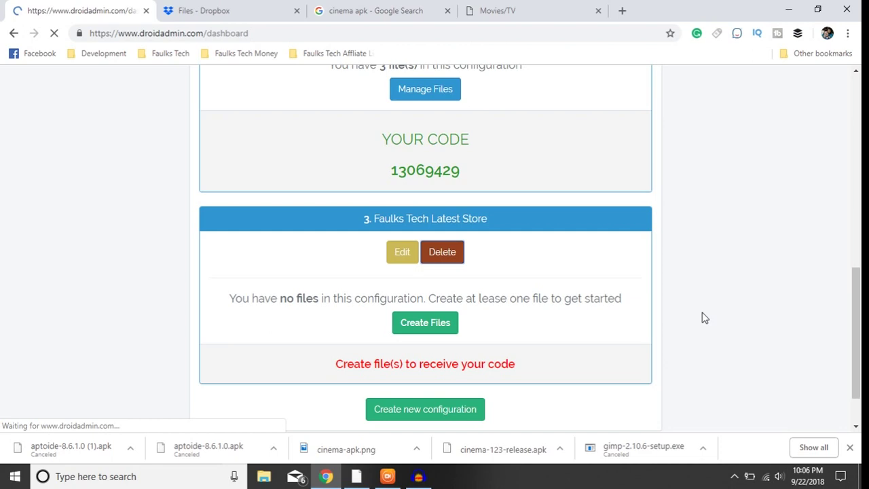
drag(860, 151, 860, 334)
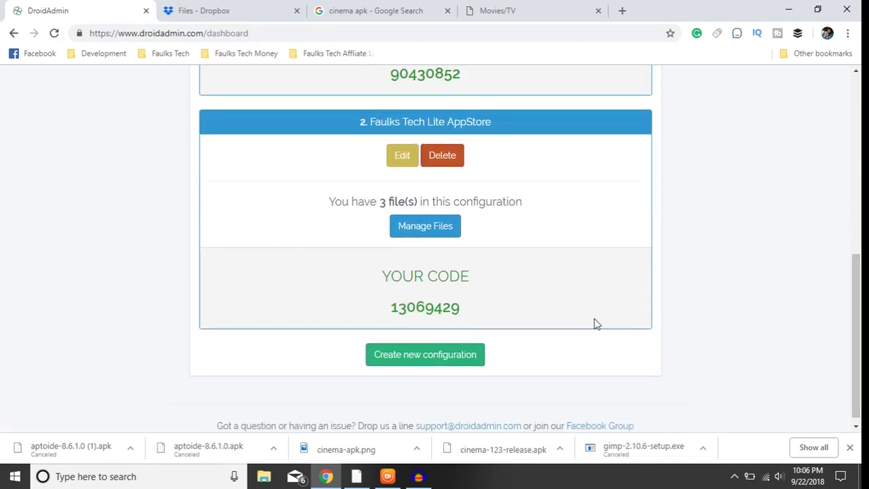
Step: Save a new configuration named 'Faulks Tech Latest Store', leaving custom messages and PIN lock off
click(444, 358)
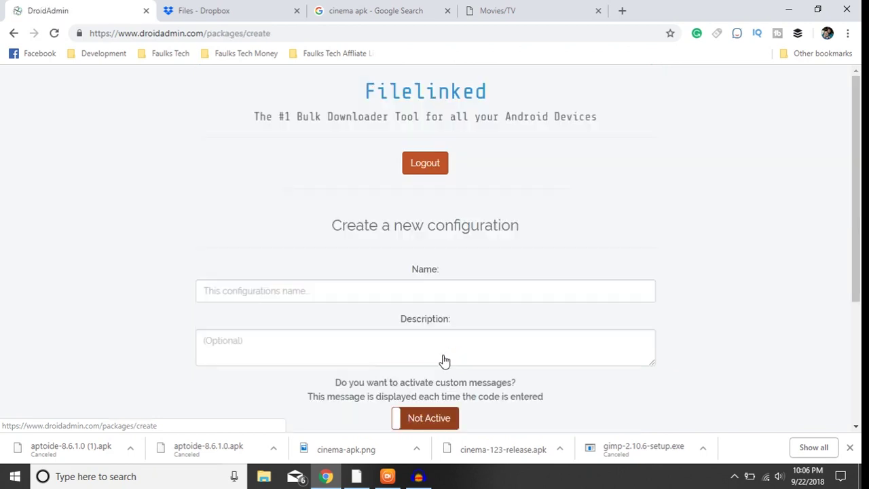
click(437, 281)
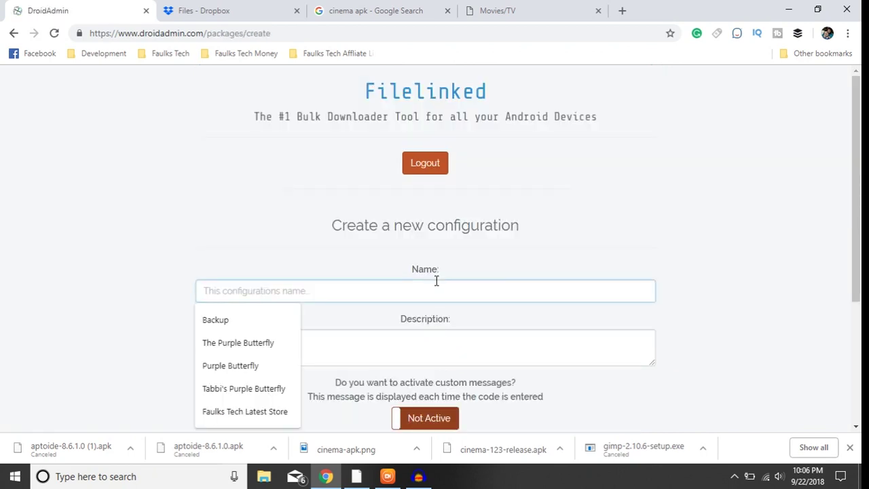
text(Faulks Tech Latest Store)
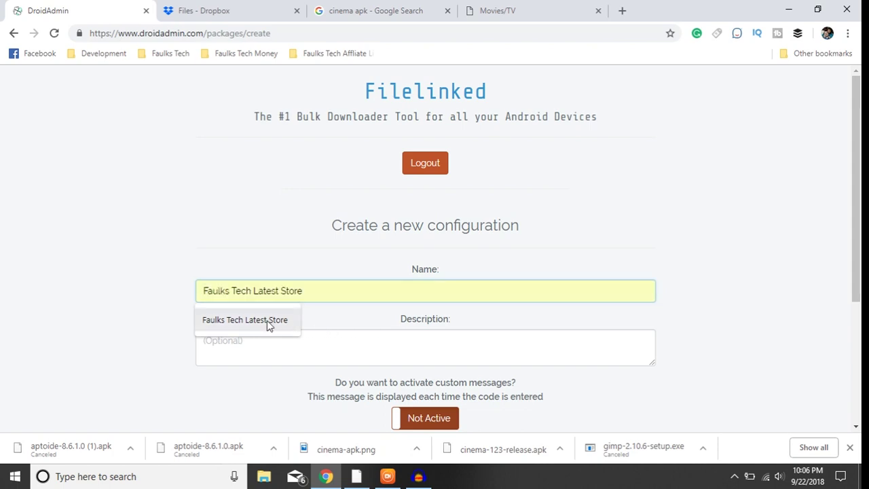
click(268, 326)
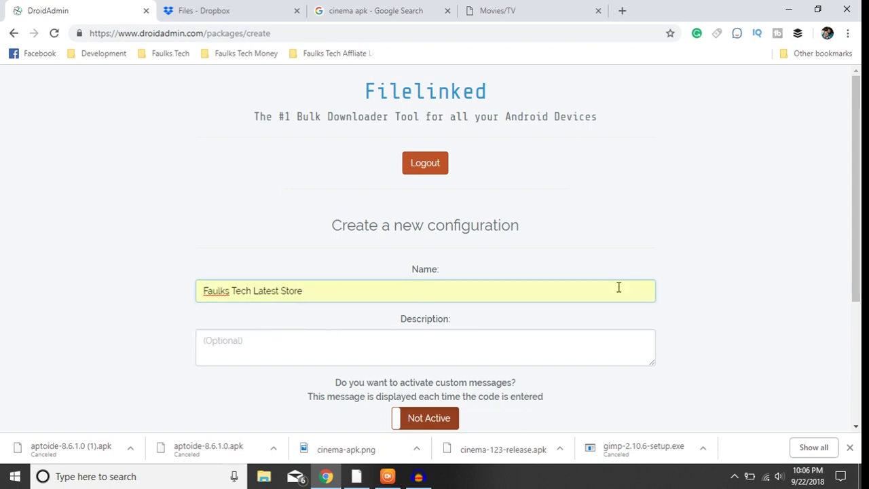
drag(859, 175, 861, 279)
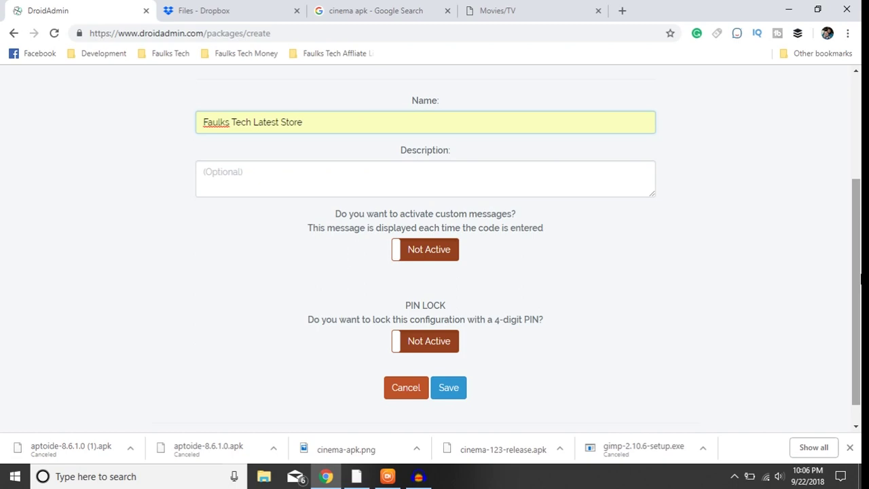
click(438, 249)
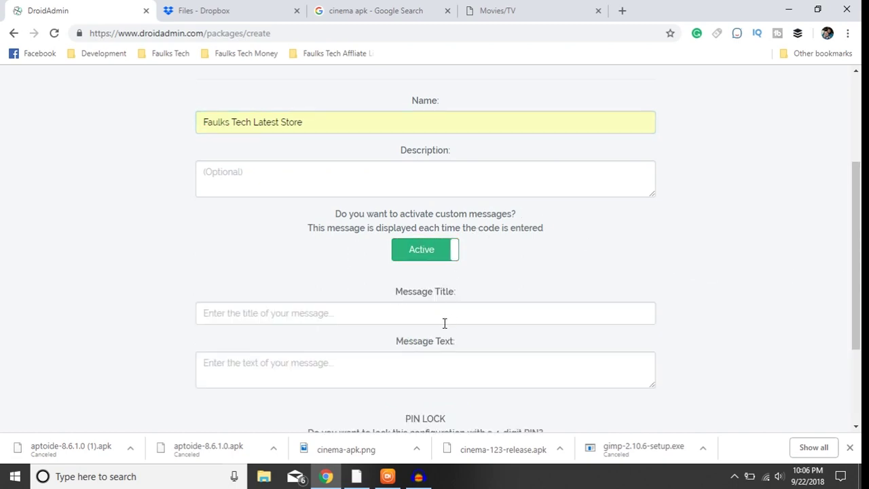
click(413, 260)
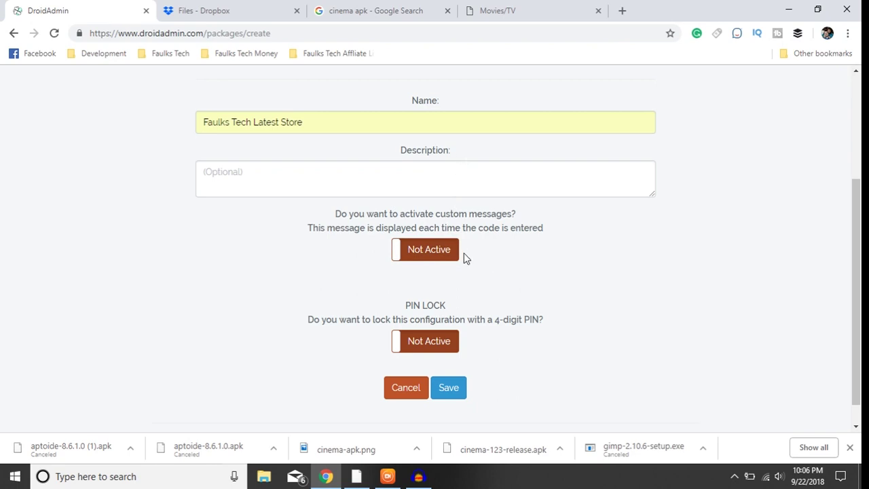
click(459, 393)
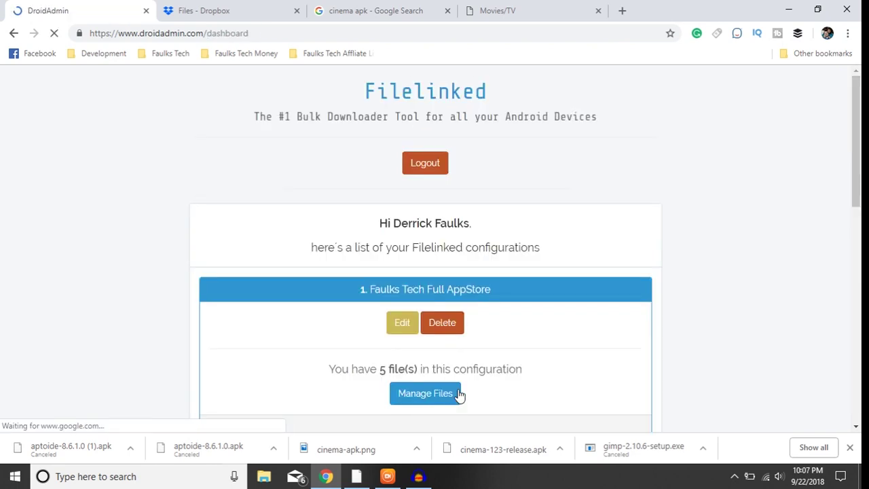
Step: Open Add a new file for configuration 3, then open downloaded cinema-apk.png and cinema-123-release.apk
drag(861, 143, 861, 337)
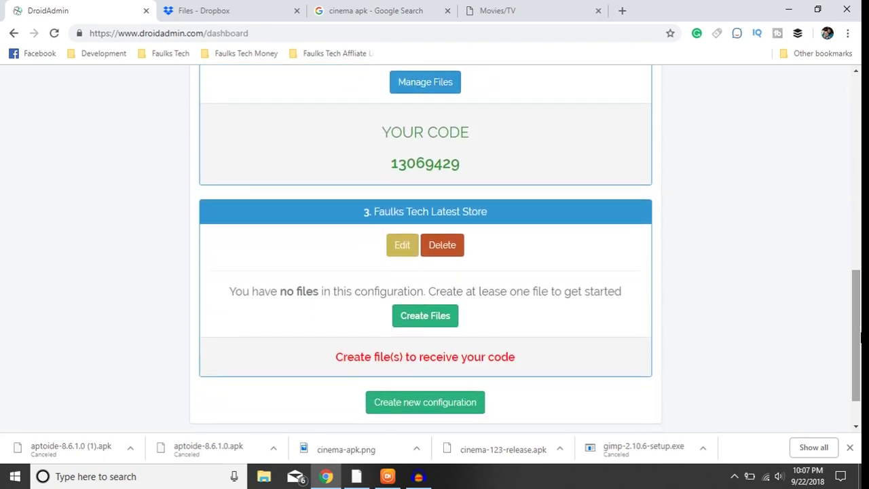
click(419, 326)
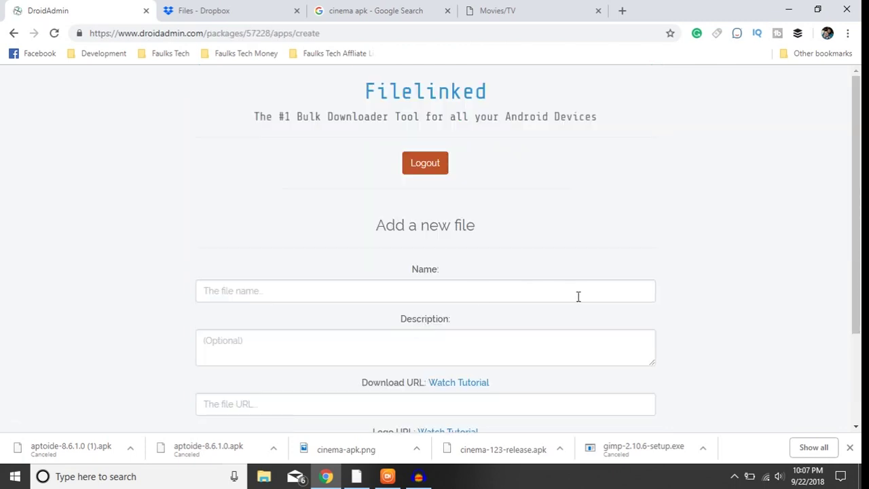
drag(860, 231, 861, 241)
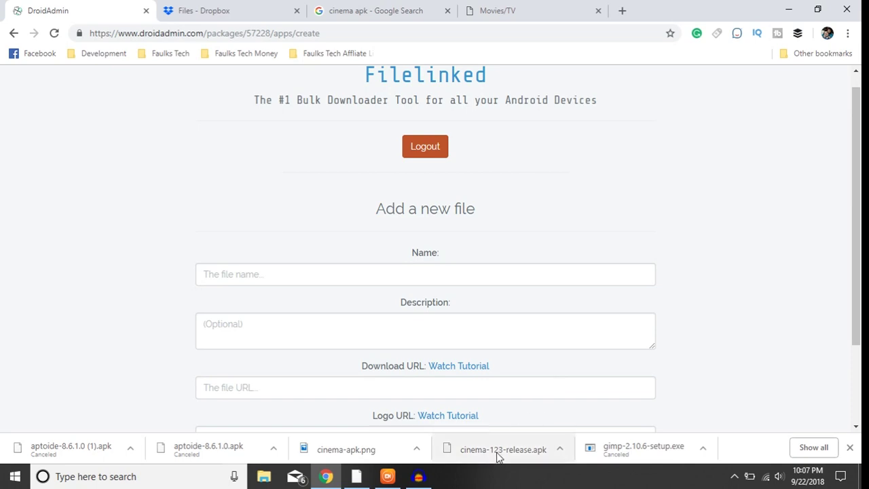
click(351, 453)
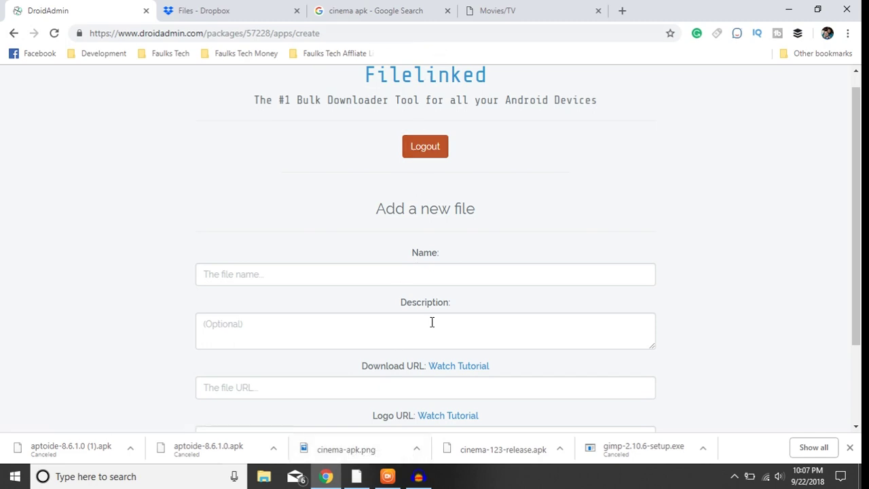
click(461, 441)
Step: Review the Movies/TV Cinema app site and the Cinema FREE logo image, then switch to Photoshop
click(391, 20)
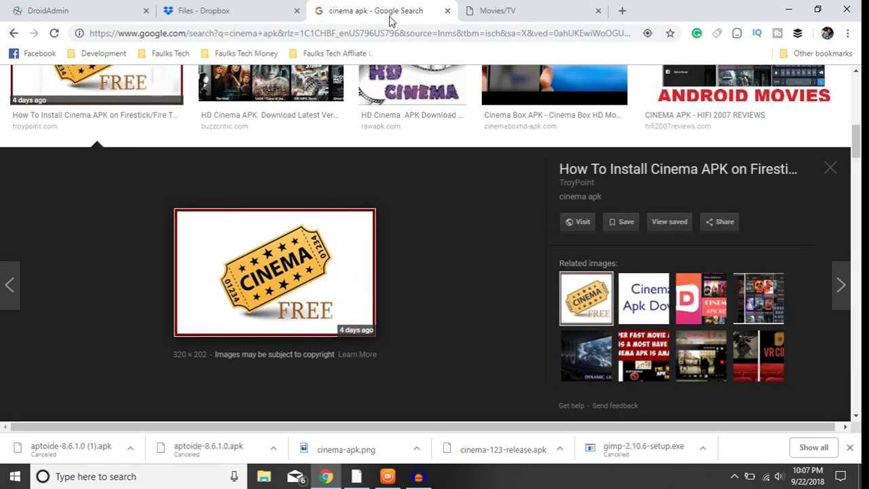
click(522, 16)
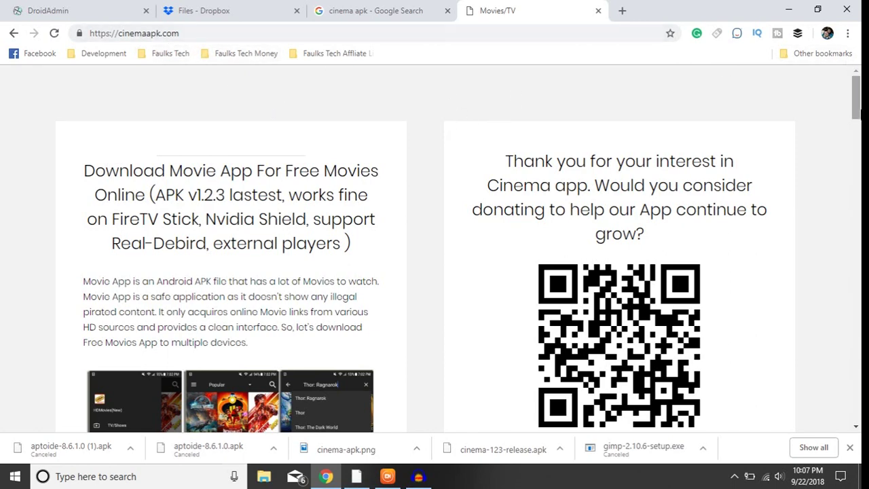
drag(856, 102, 857, 150)
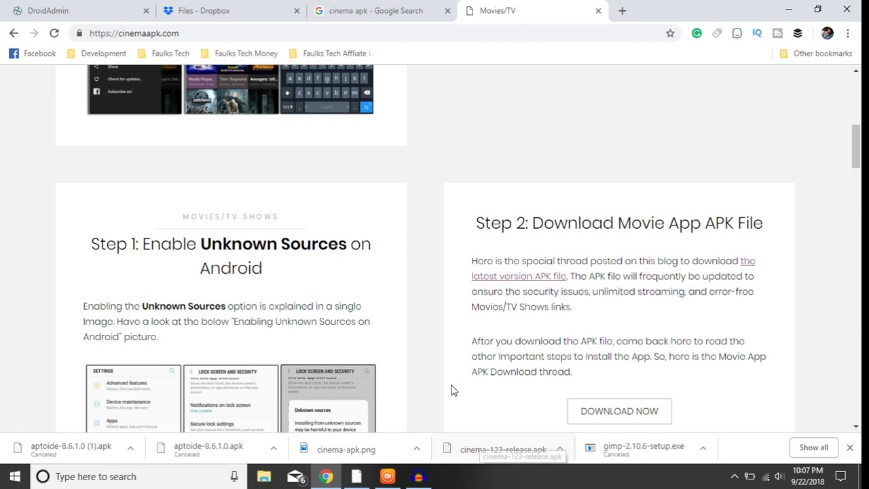
click(370, 11)
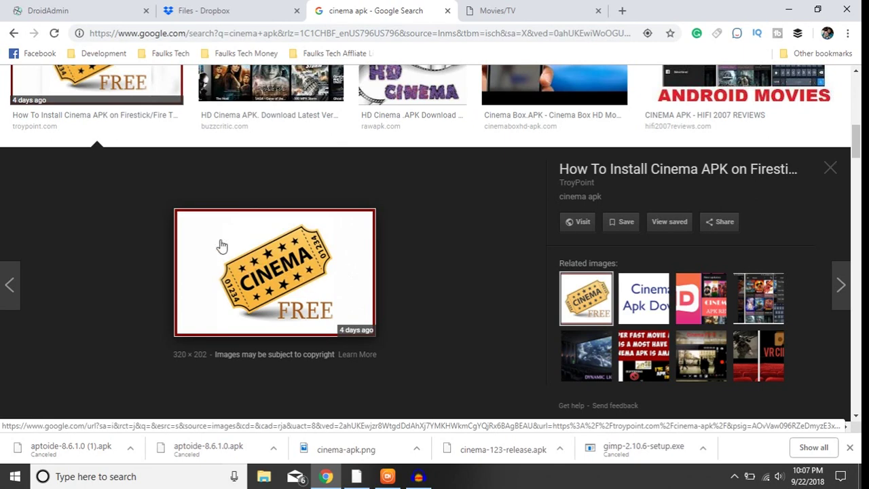
right_click(257, 248)
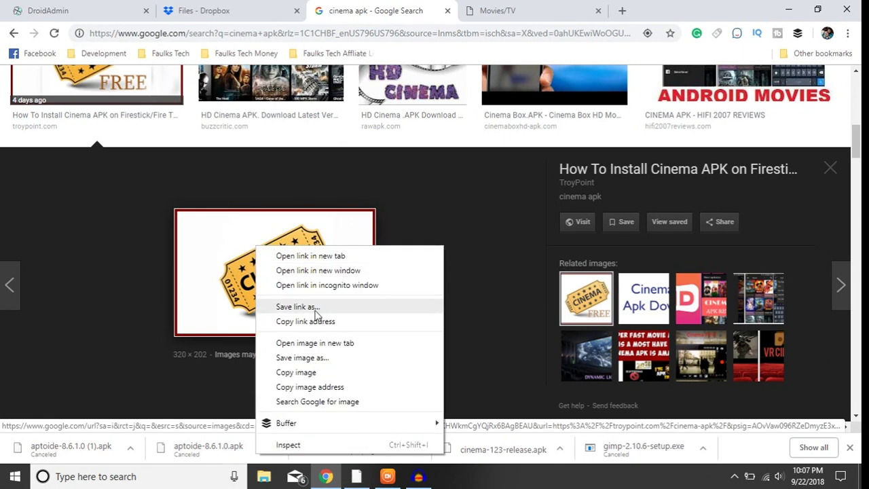
click(470, 331)
click(356, 477)
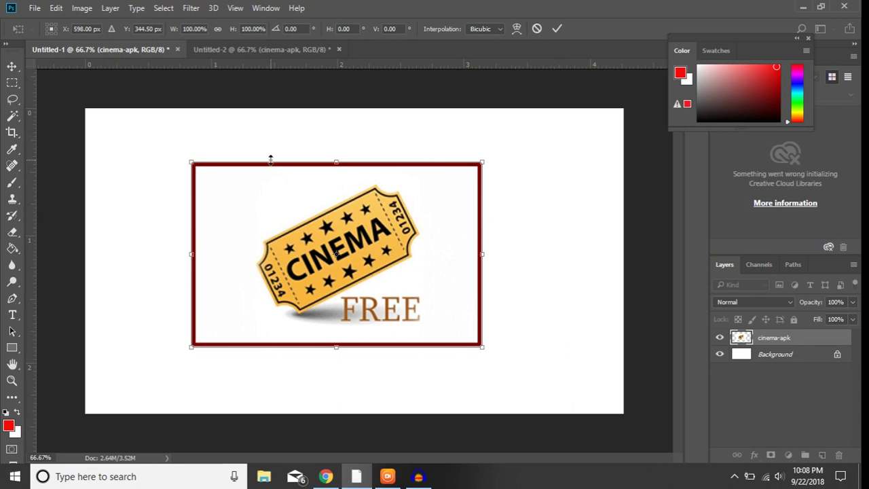
Step: Apply the pending transform and marquee-select the CINEMA FREE artwork inside the red border
click(12, 82)
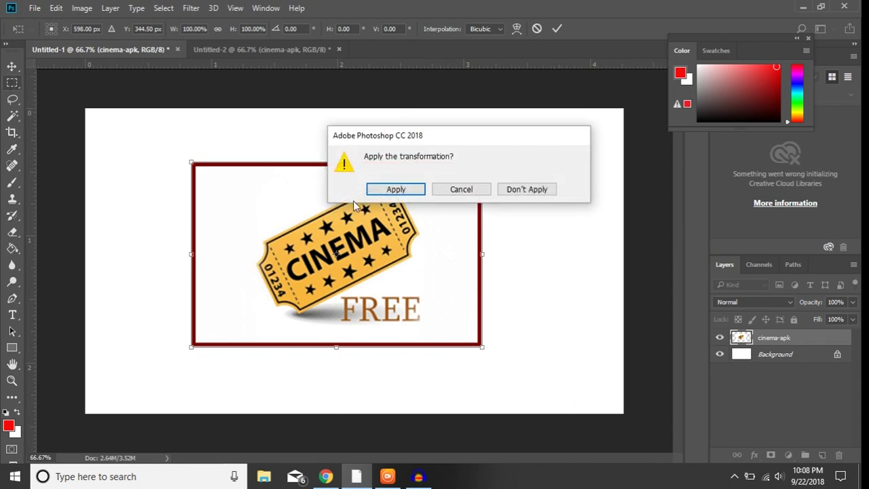
click(396, 190)
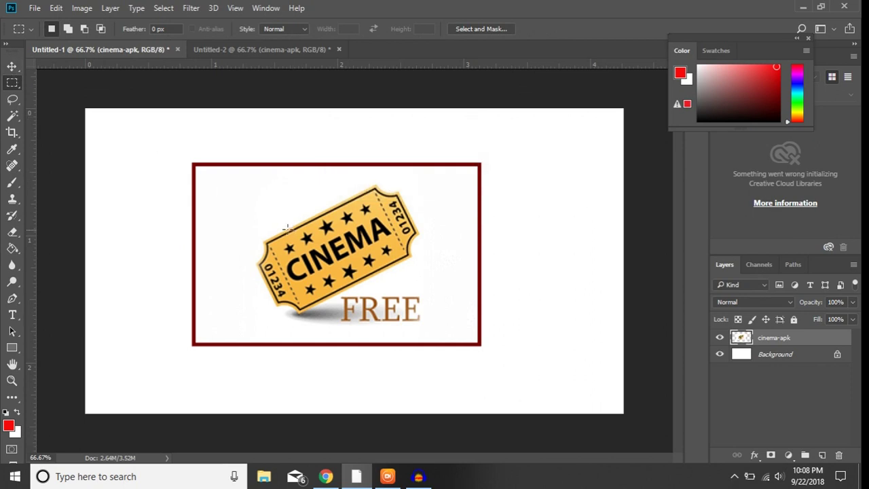
drag(223, 178, 458, 334)
click(34, 8)
Step: Paste the CINEMA FREE artwork into a new 700×700 document, enlarge it about 132% and centre it
click(46, 22)
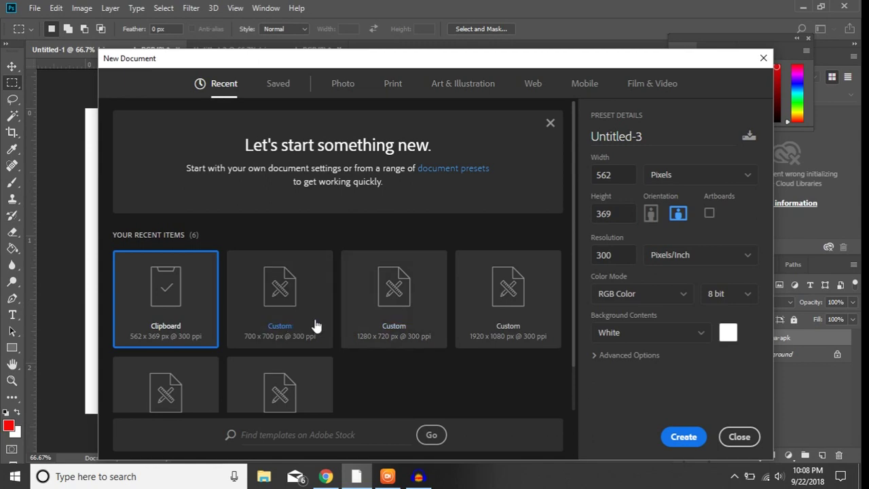
double_click(288, 301)
key(ctrl+v)
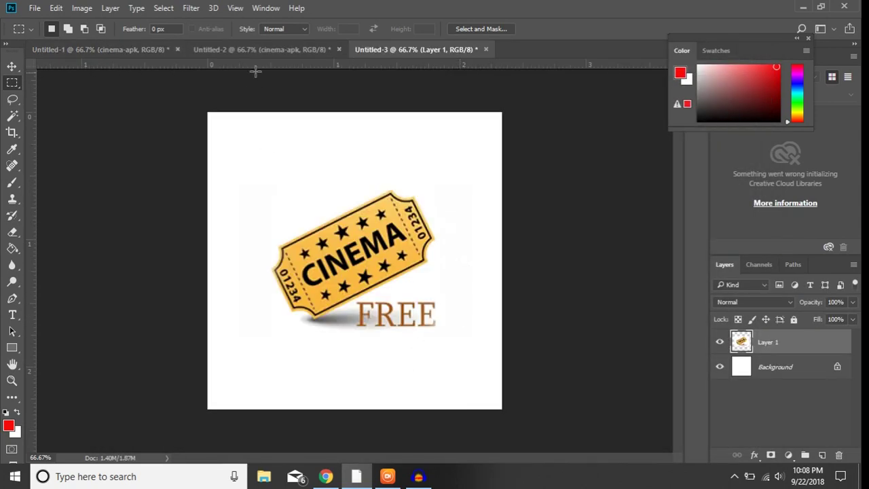
click(263, 49)
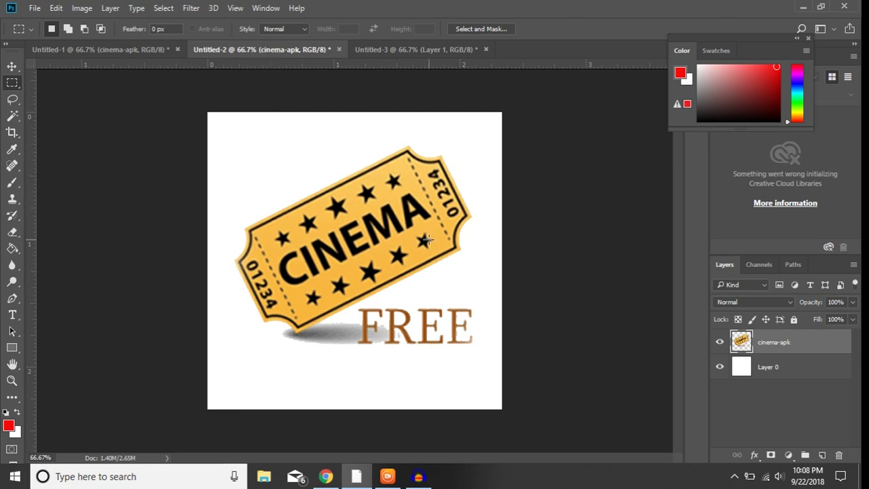
click(405, 46)
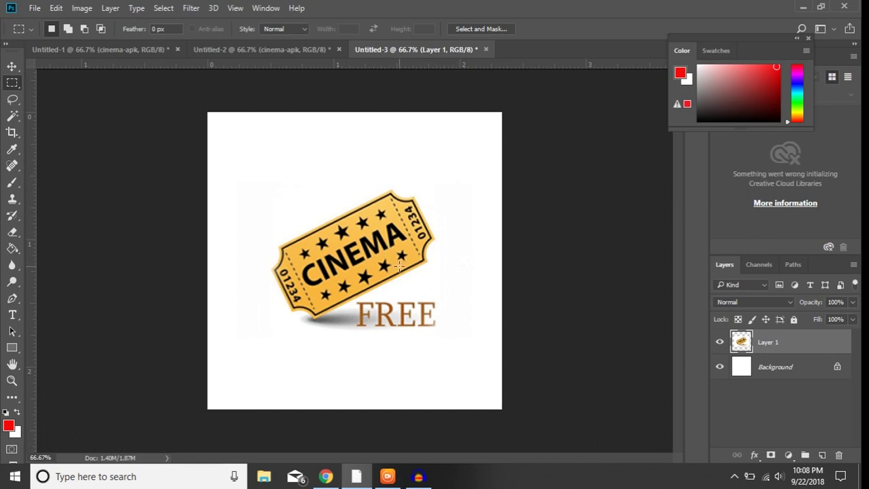
key(ctrl+t)
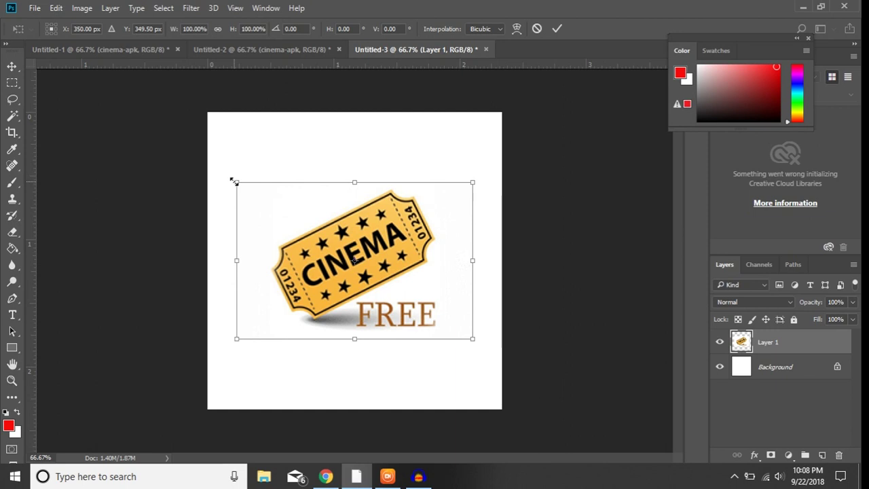
drag(233, 181, 180, 97)
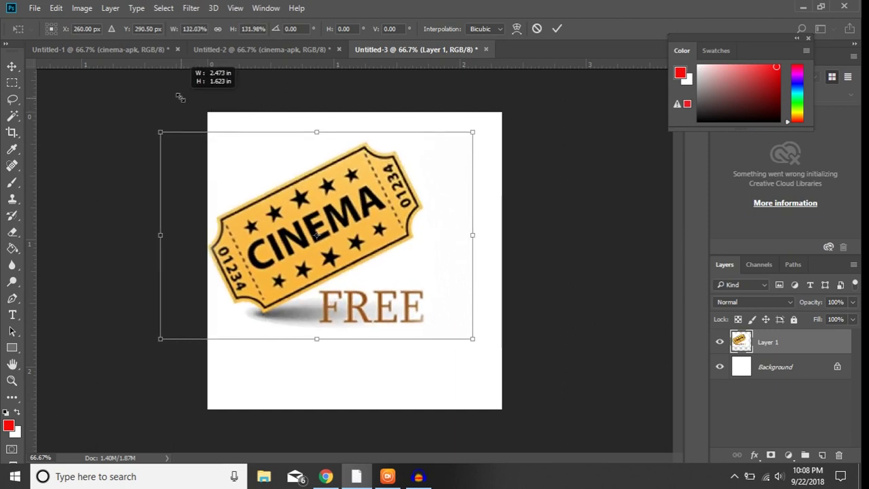
drag(350, 239, 388, 256)
Step: Commit the enlargement, switch back to the Rectangular Marquee tool, and leave the File menu unused
key(Return)
key(m)
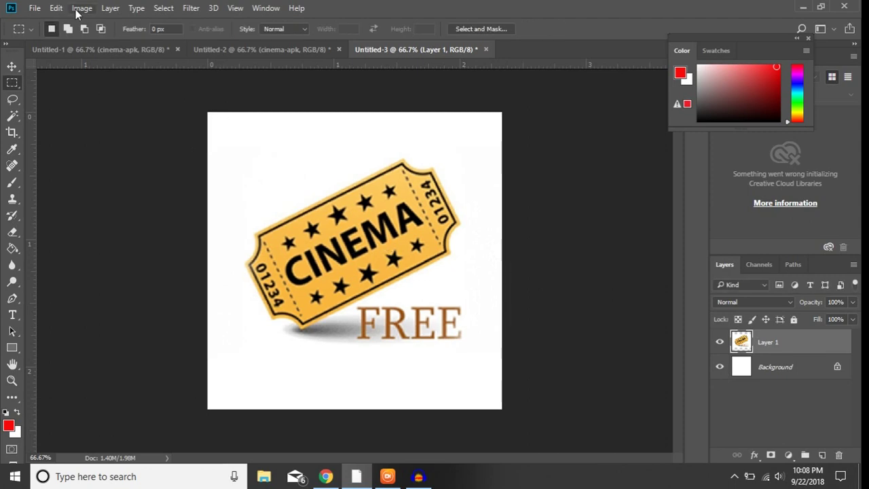
click(33, 8)
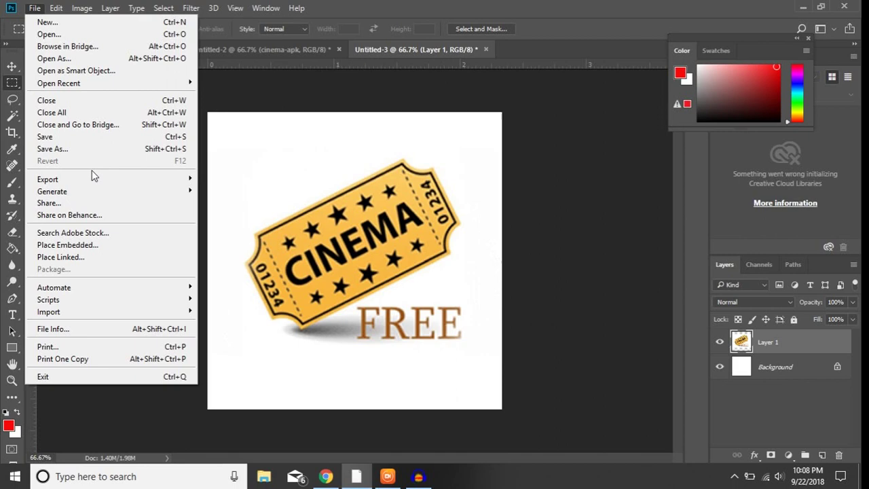
mouse_move(95, 179)
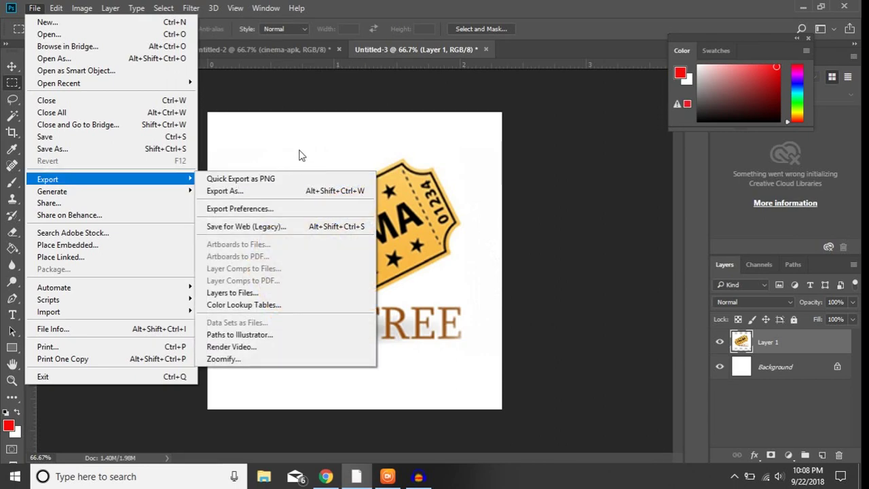
click(312, 119)
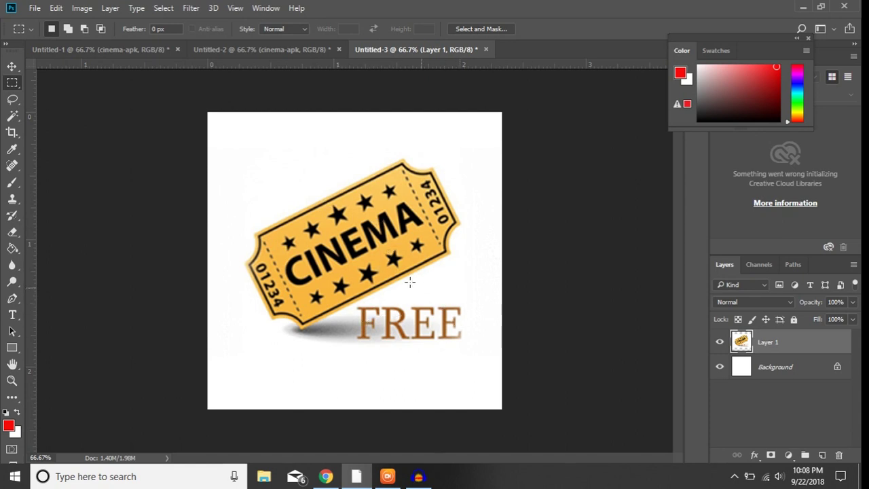
Step: Unlock and delete the white Background layer, leaving Layer 1
click(837, 368)
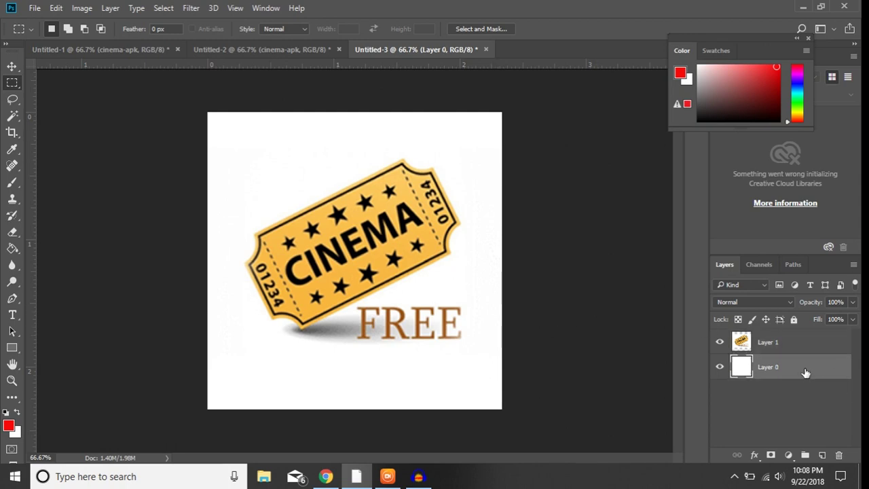
key(Delete)
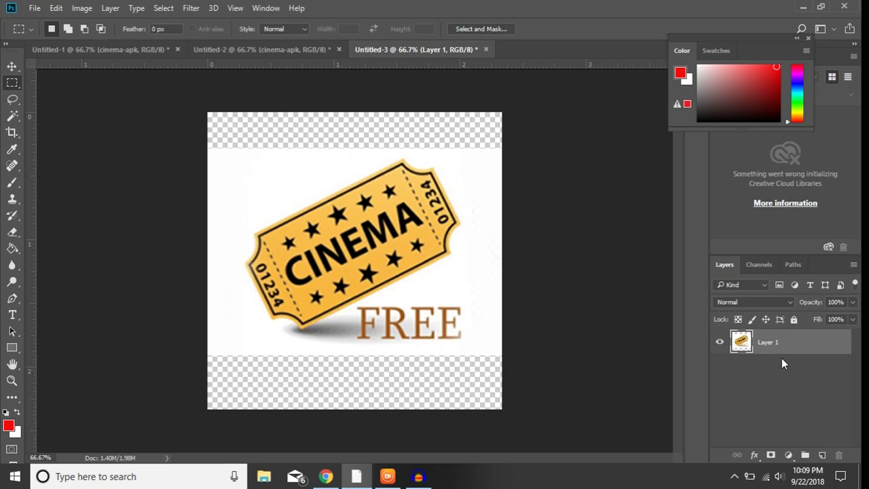
right_click(766, 345)
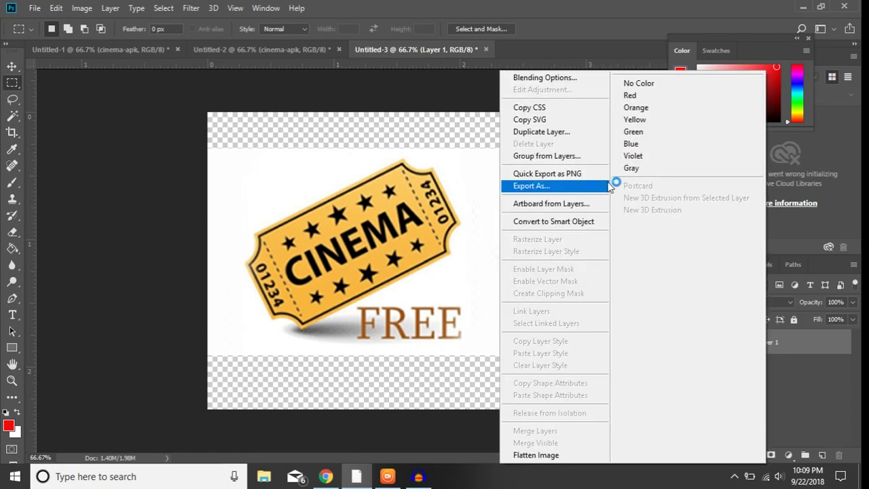
click(808, 349)
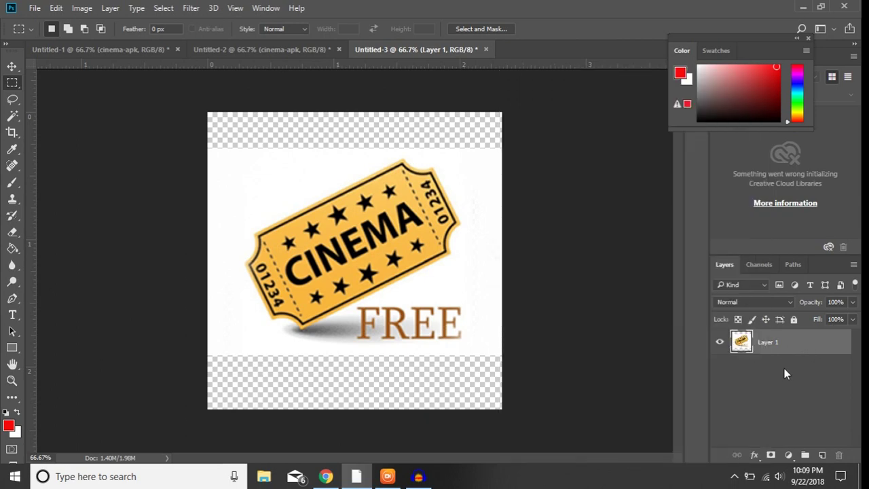
Step: Magic Wand the remaining white area around the ticket, delete it, and deselect
click(12, 115)
click(250, 186)
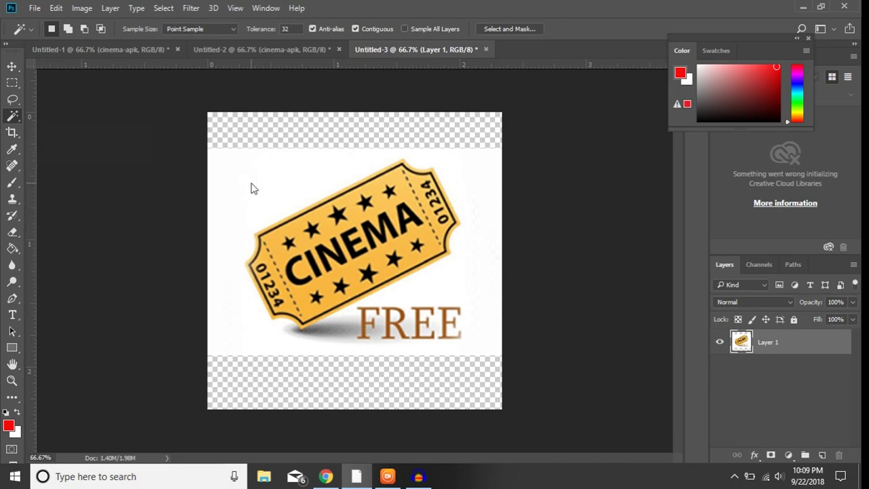
key(Delete)
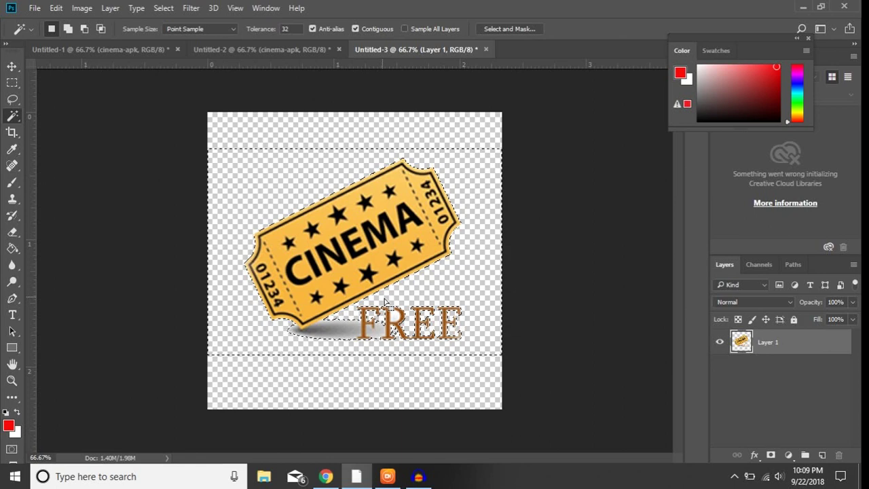
key(ctrl+d)
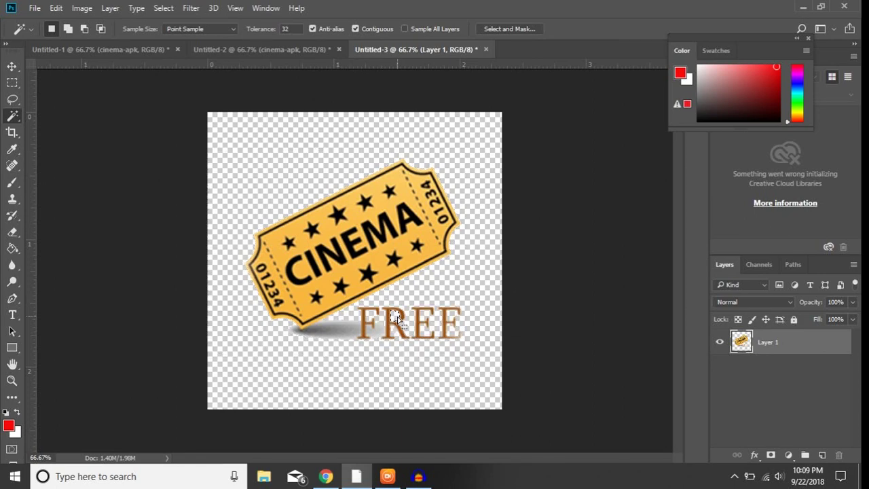
click(484, 257)
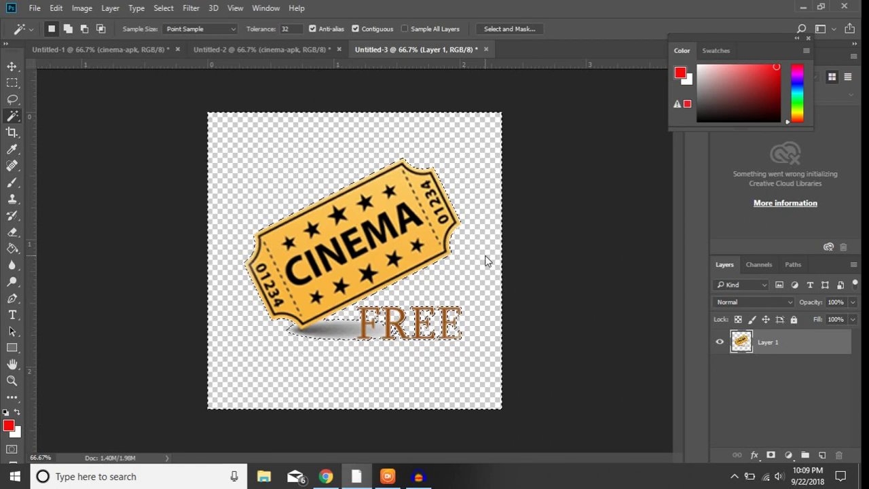
key(ctrl+d)
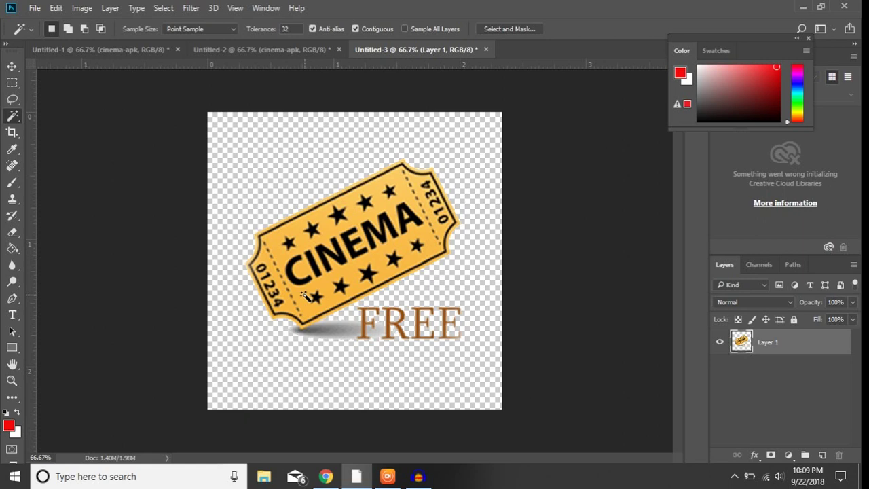
Step: Glance at the Untitled-2 document, then minimise Photoshop to return to Chrome's cinema apk results
click(804, 8)
click(299, 50)
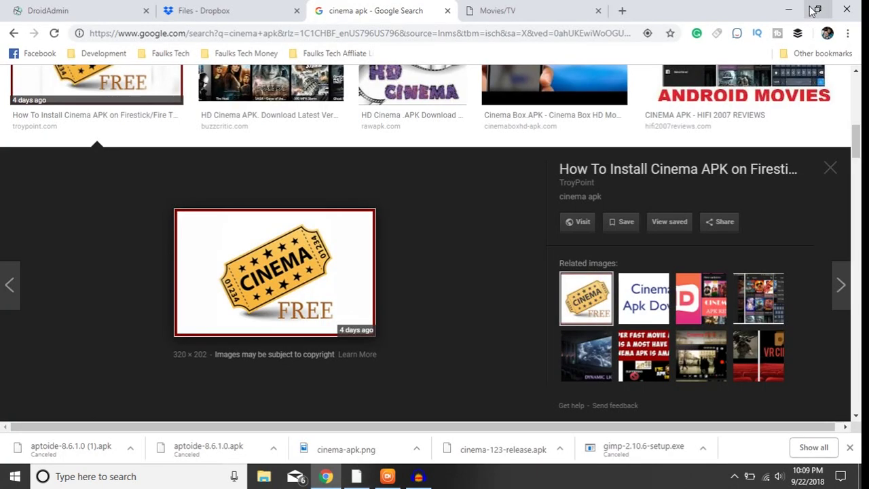
click(803, 7)
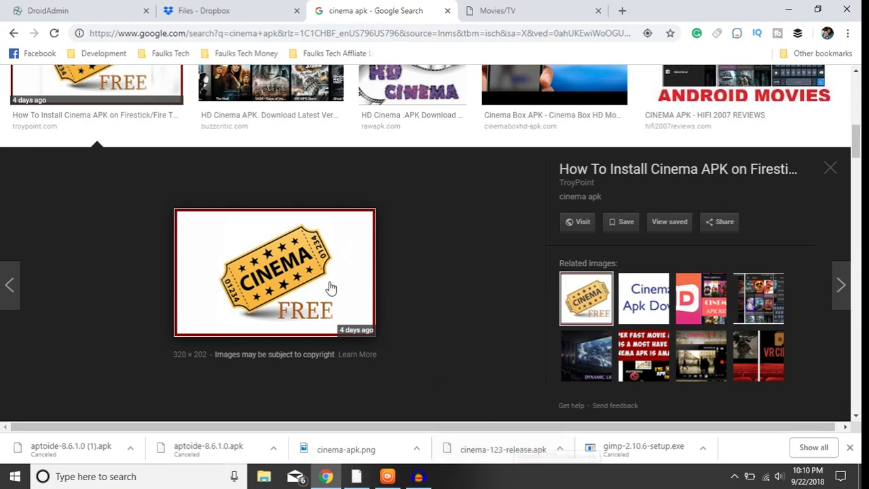
Step: On the Dropbox files page, deselect cinema-123-release.apk and cinema-apk.png and scroll them into view
click(221, 15)
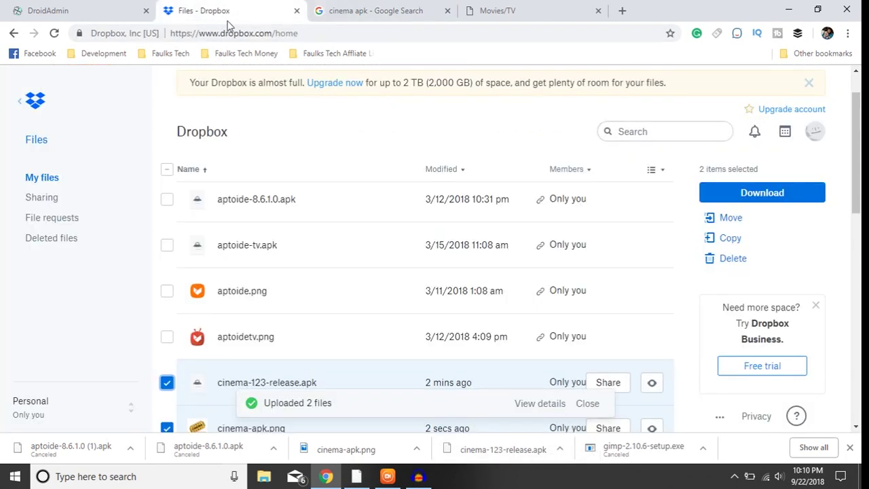
click(167, 384)
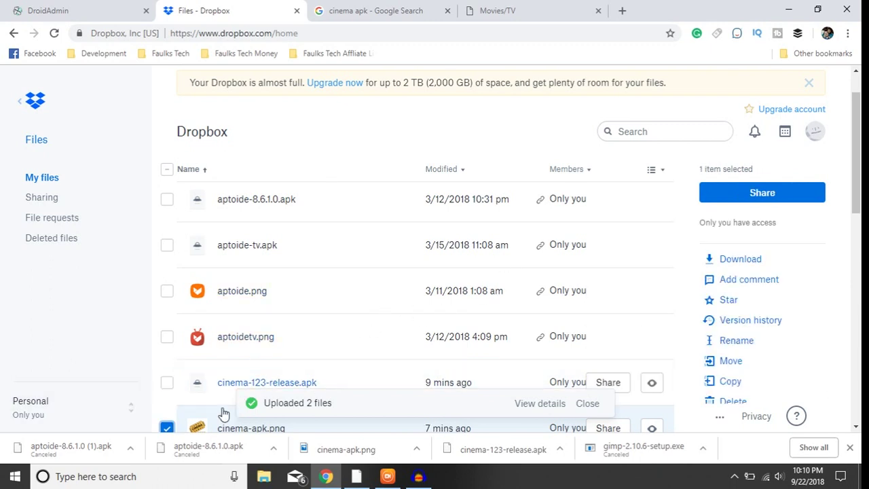
click(166, 427)
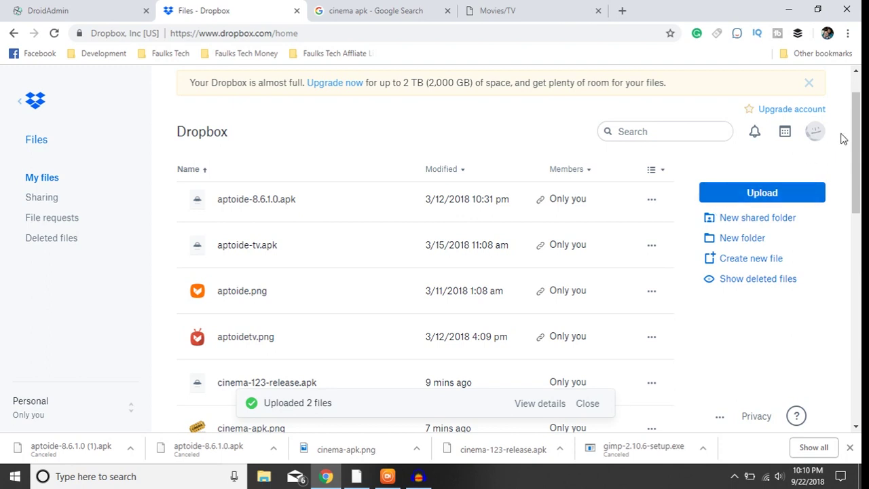
drag(855, 140, 856, 149)
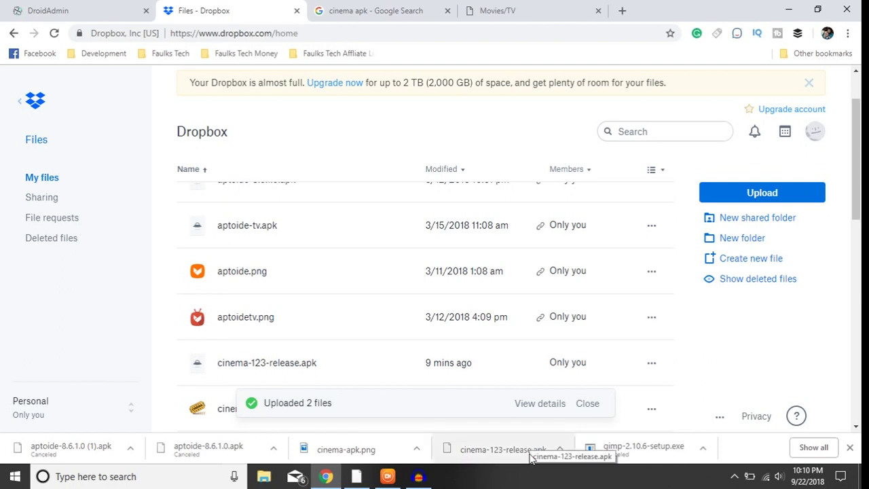
scroll(582, 247, down, 1)
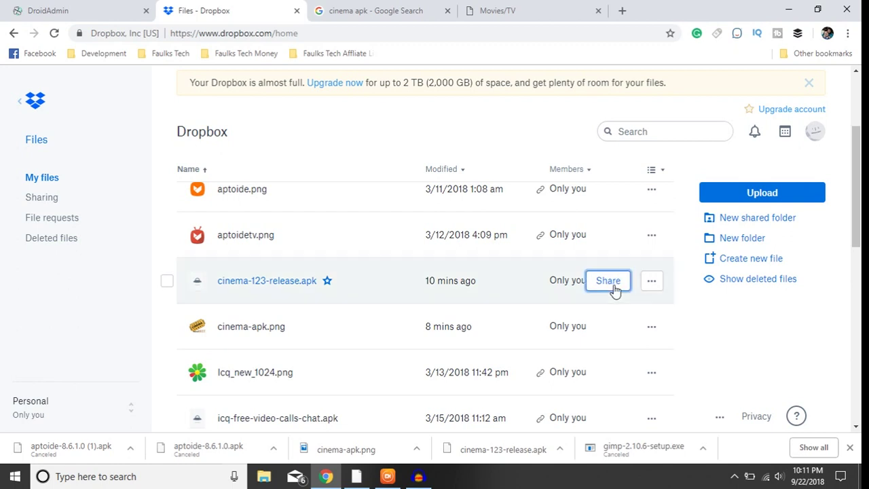
Step: Create and copy a public Dropbox link for cinema-123-release.apk, then go back to DroidAdmin
click(614, 286)
click(552, 170)
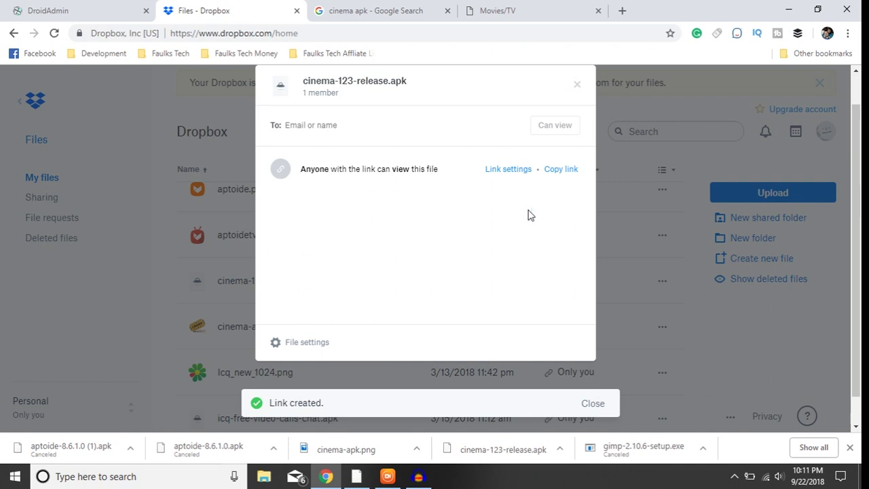
click(560, 170)
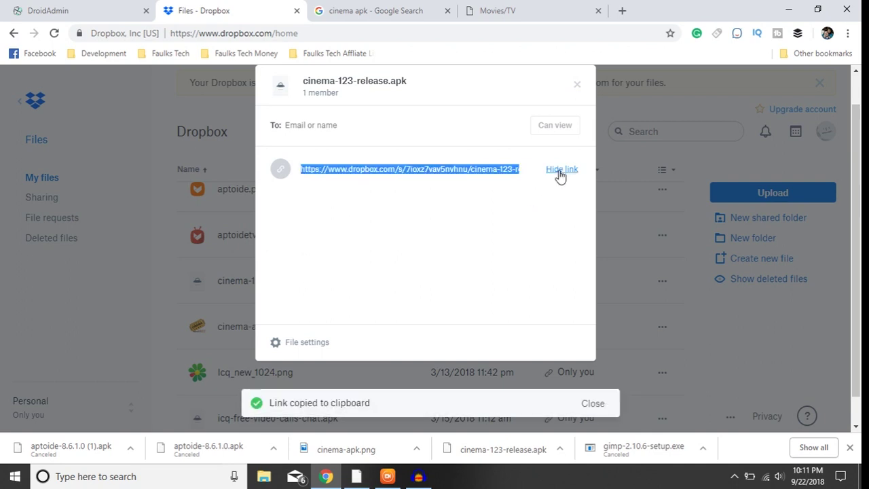
click(99, 17)
Step: Paste the cinema-123-release.apk Dropbox link into Download URL, ending it in dl=1
scroll(417, 311, down, 2)
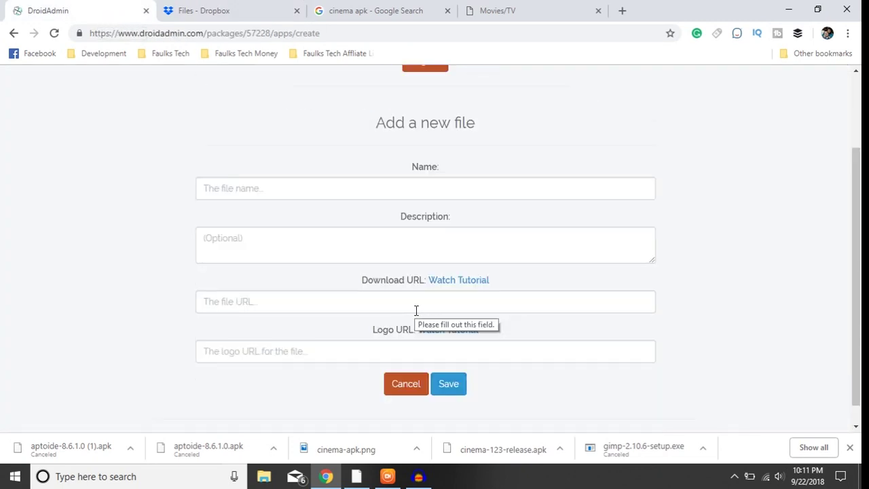
click(395, 309)
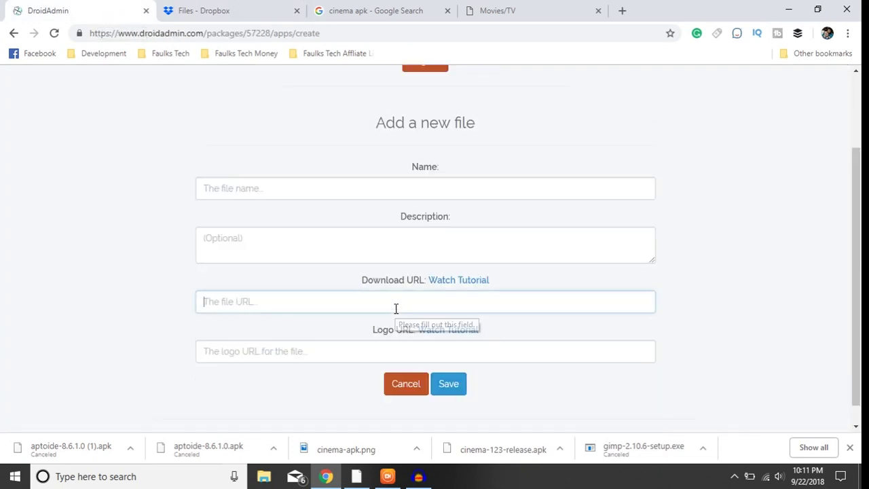
key(ctrl+v)
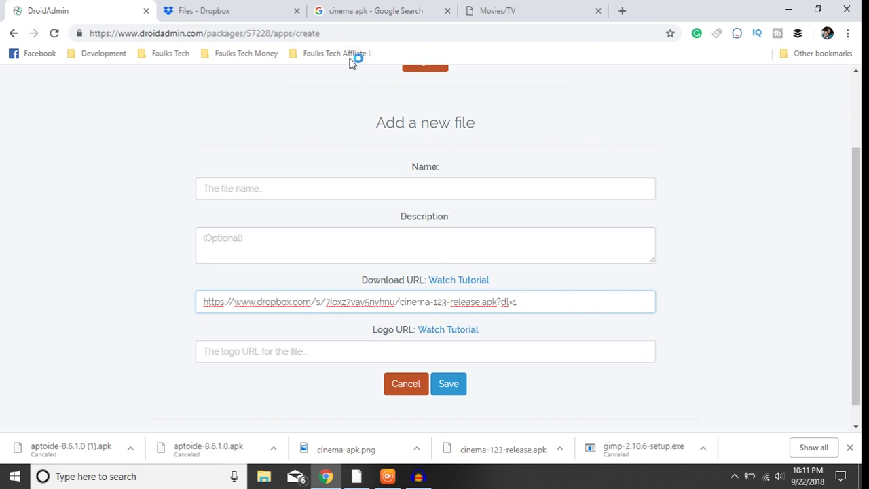
Step: Close the APK share dialog, then create and copy a Dropbox link for cinema-apk.png
click(231, 13)
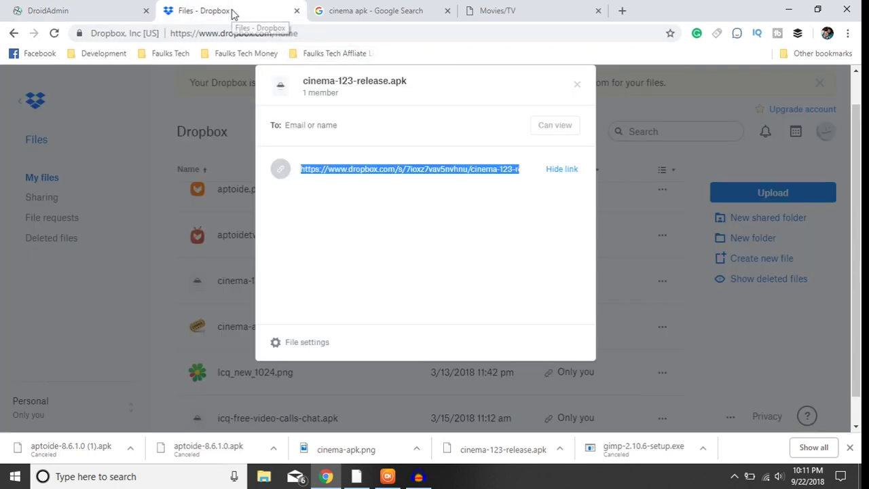
click(577, 85)
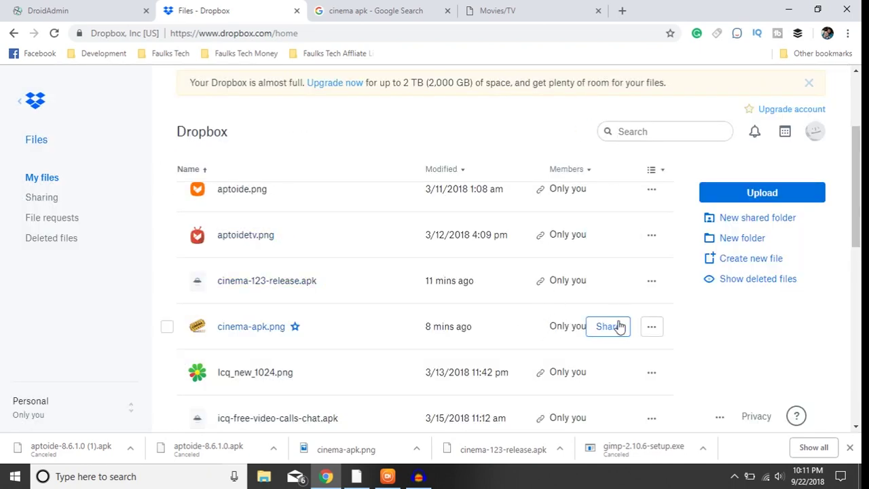
click(615, 327)
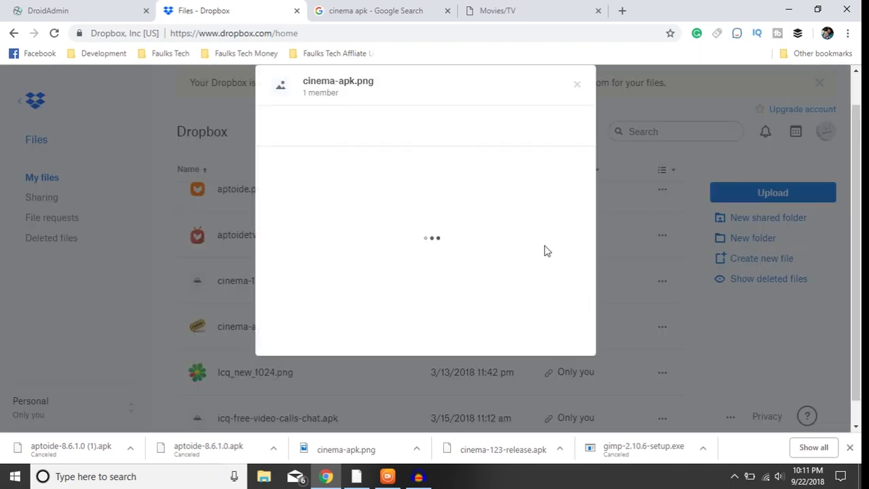
click(553, 170)
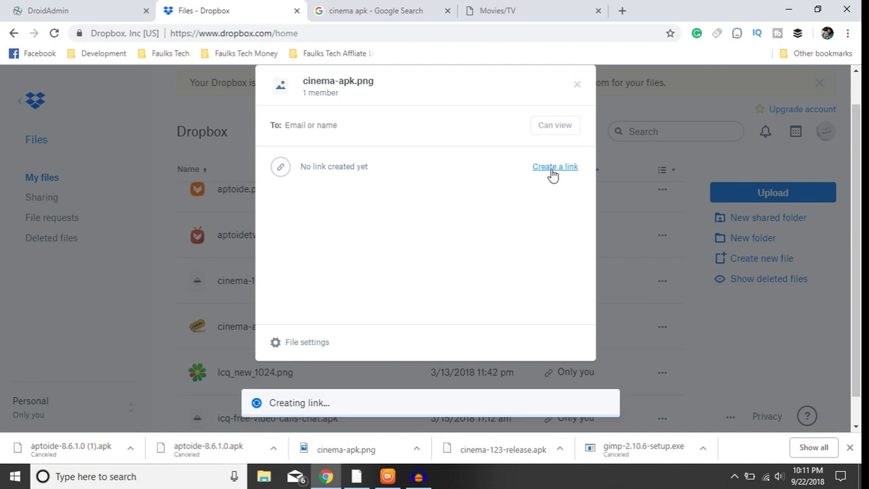
click(564, 175)
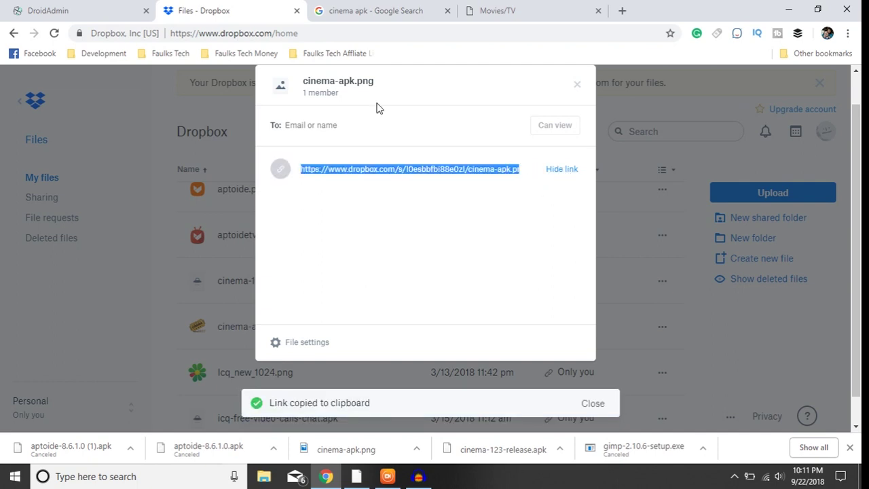
click(74, 11)
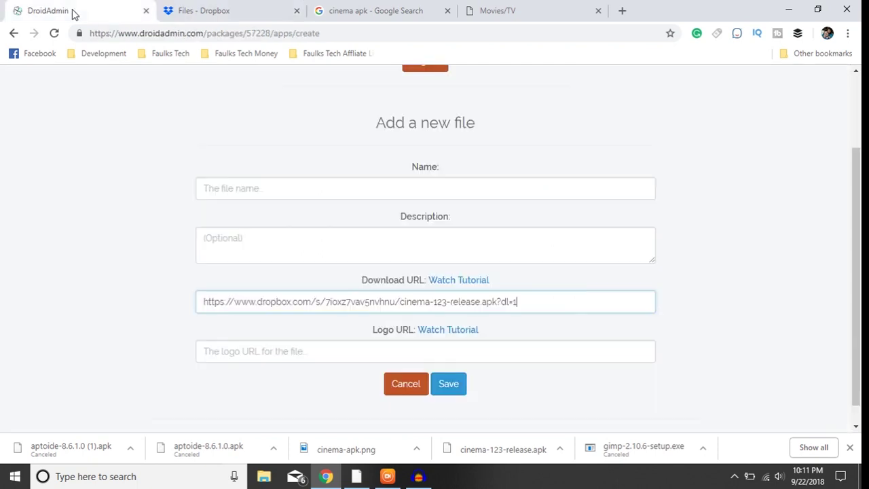
Step: Paste the cinema-apk.png link into Logo URL, name the file 'Cinema APK', and save it
click(451, 350)
key(ctrl+v)
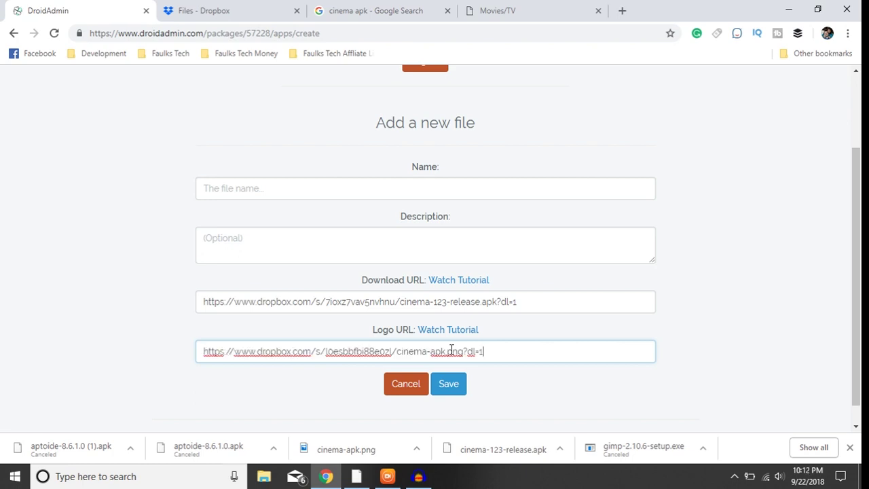
click(498, 199)
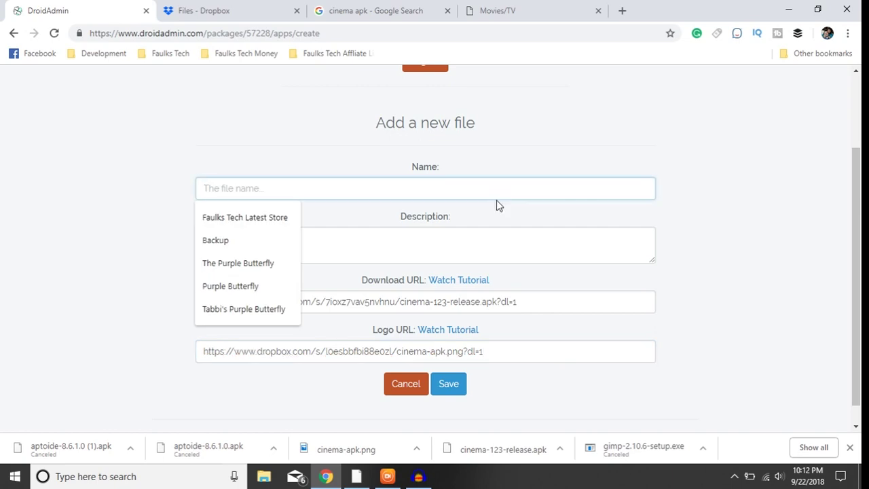
text(C)
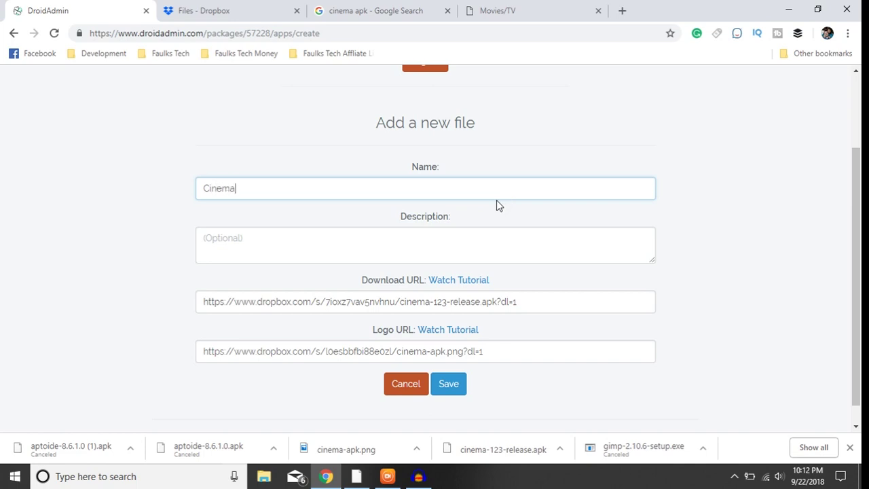
text(inema APK)
click(448, 385)
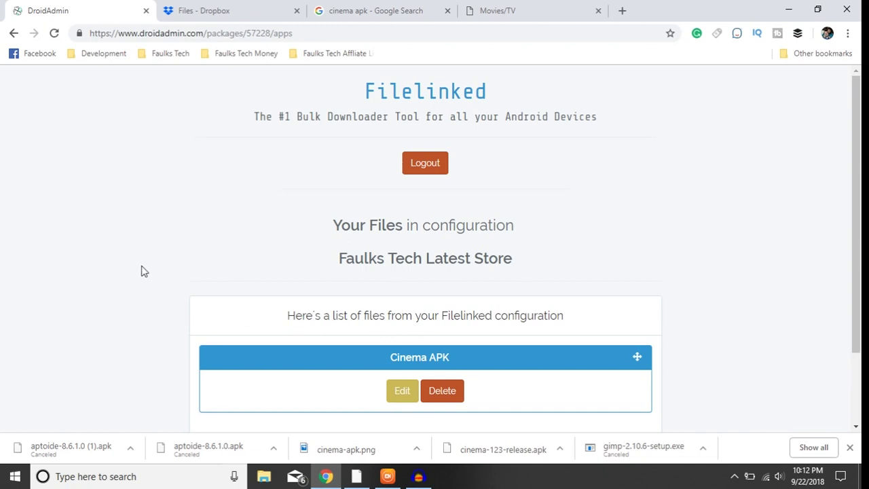
click(13, 33)
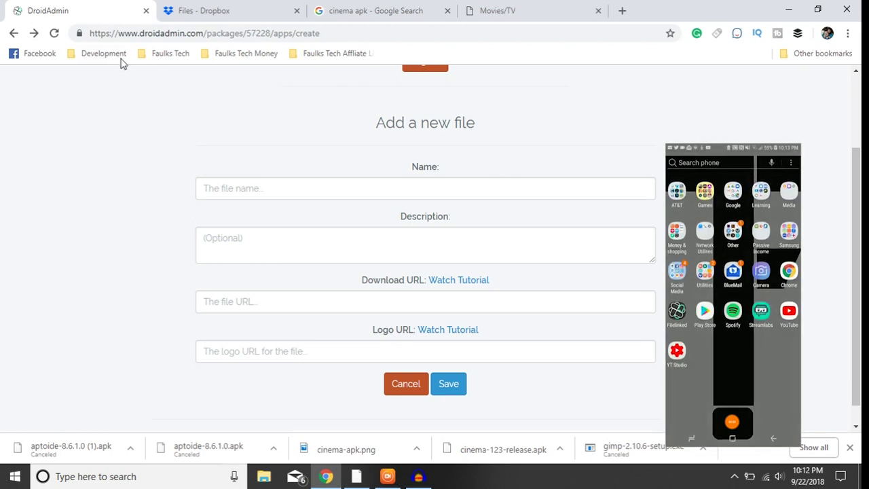
Step: Return to the dashboard, reload it, and select Faulks Tech Latest Store's new store code
click(13, 32)
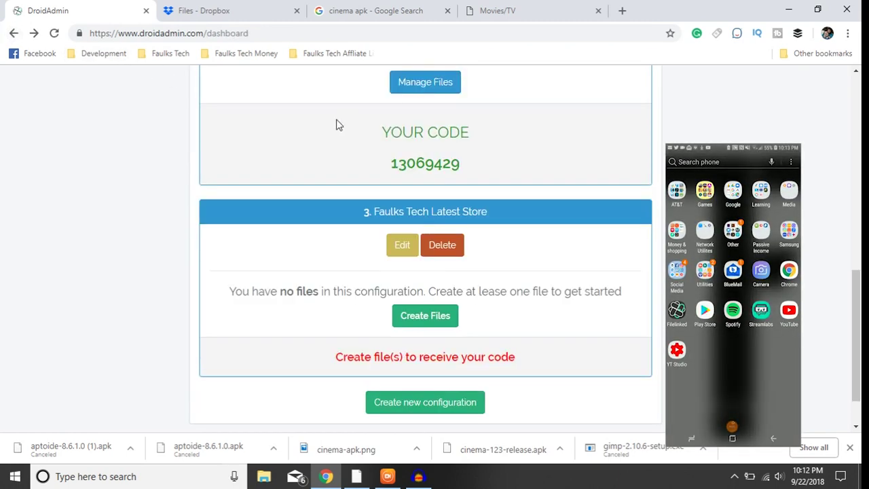
click(54, 33)
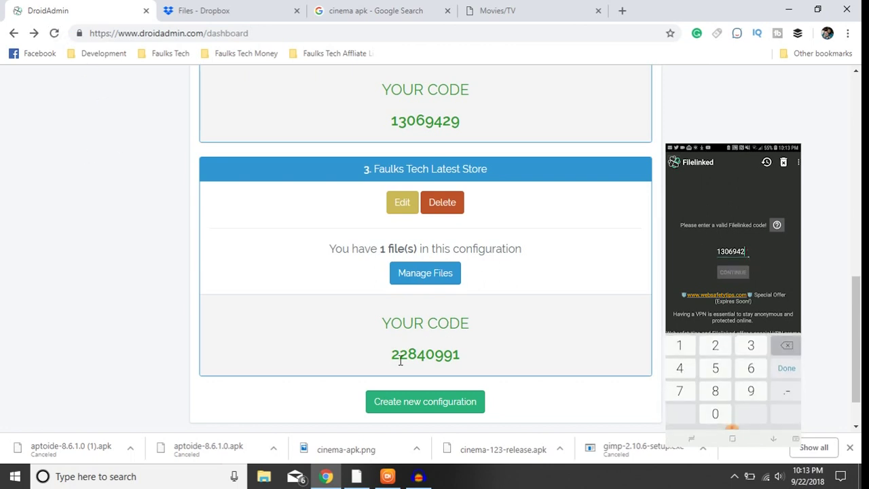
drag(393, 354, 465, 350)
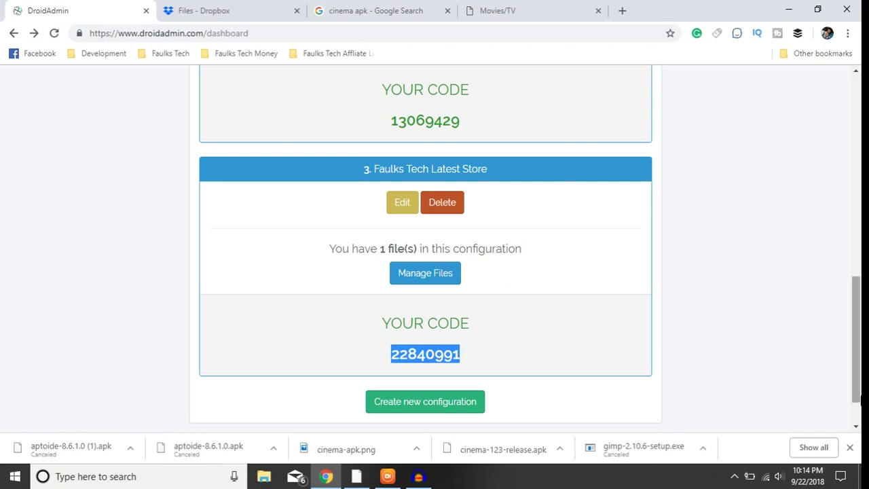
Step: Open Faulks Tech Latest Store's settings and leave them without changes
drag(859, 359, 859, 380)
click(595, 285)
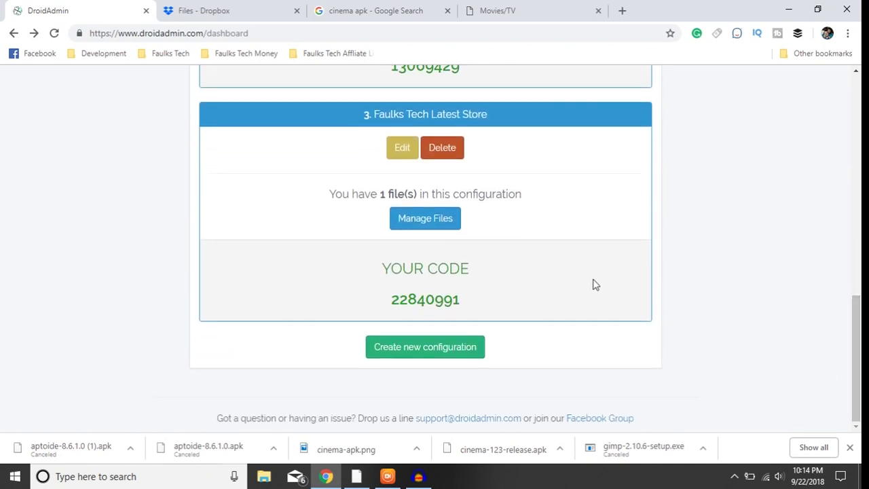
click(410, 155)
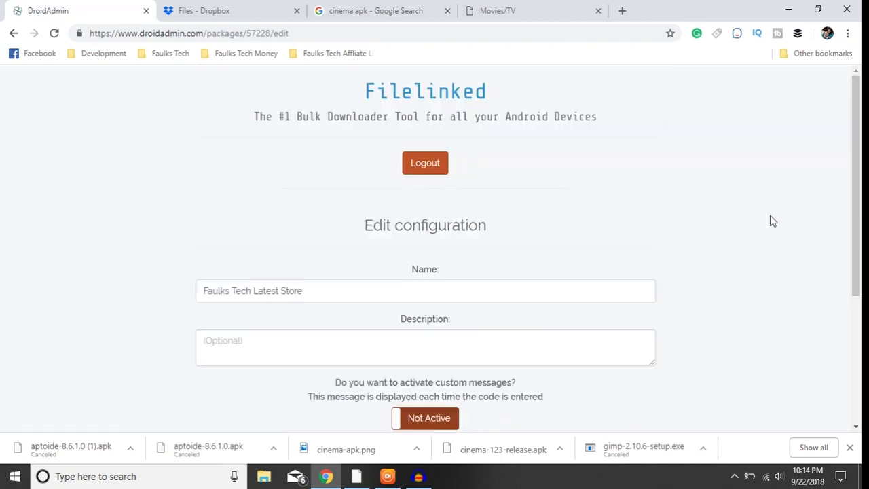
drag(857, 190, 855, 319)
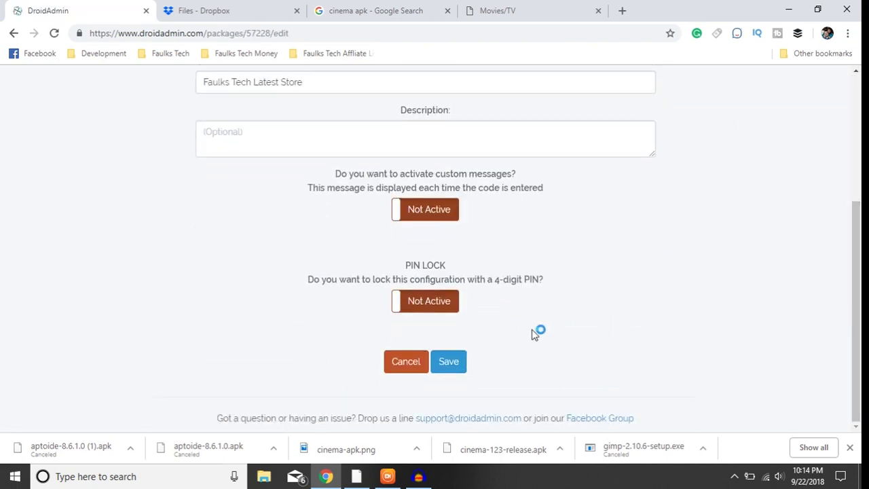
click(406, 362)
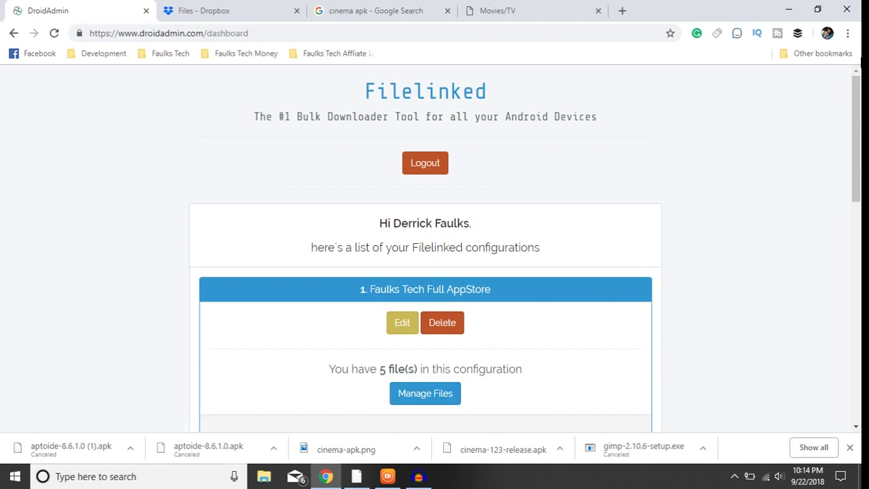
Step: Open the store's file list and edit Cinema APK, showing its URL fields
drag(856, 119, 849, 319)
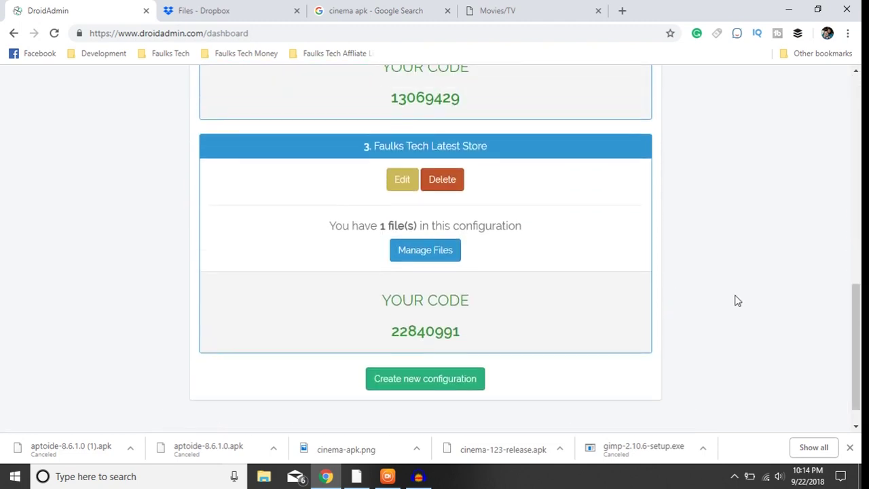
click(419, 258)
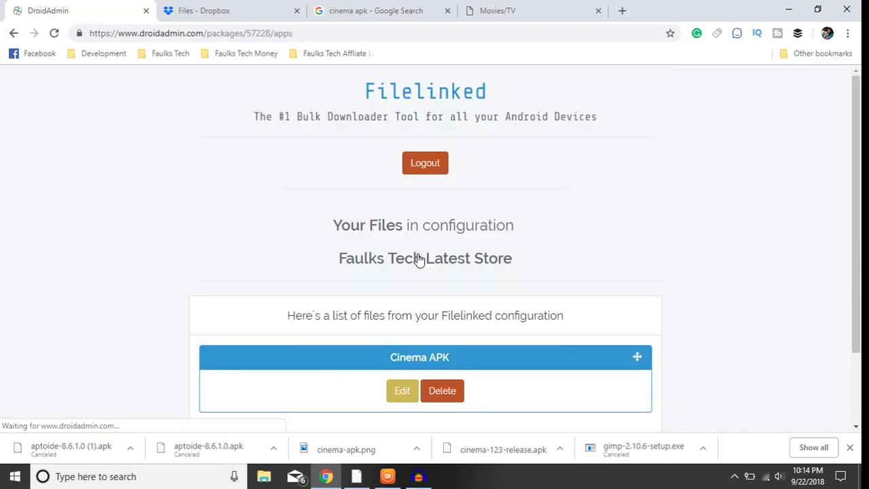
drag(857, 170, 857, 239)
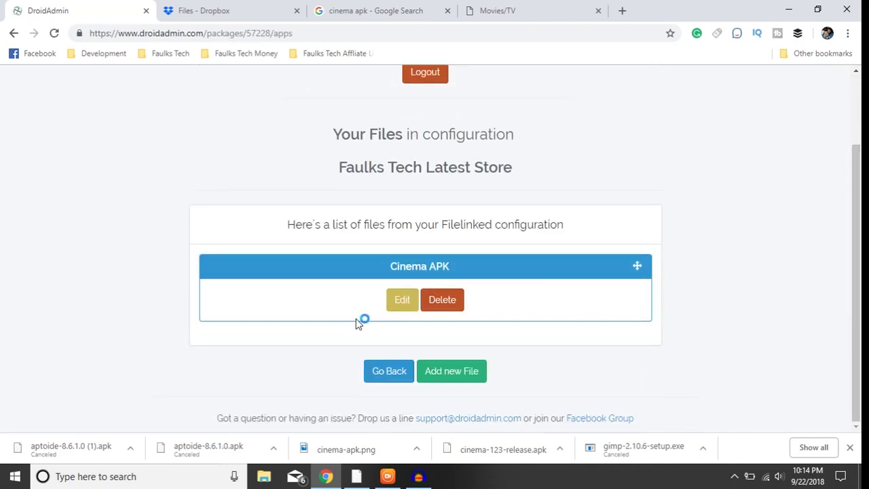
click(403, 300)
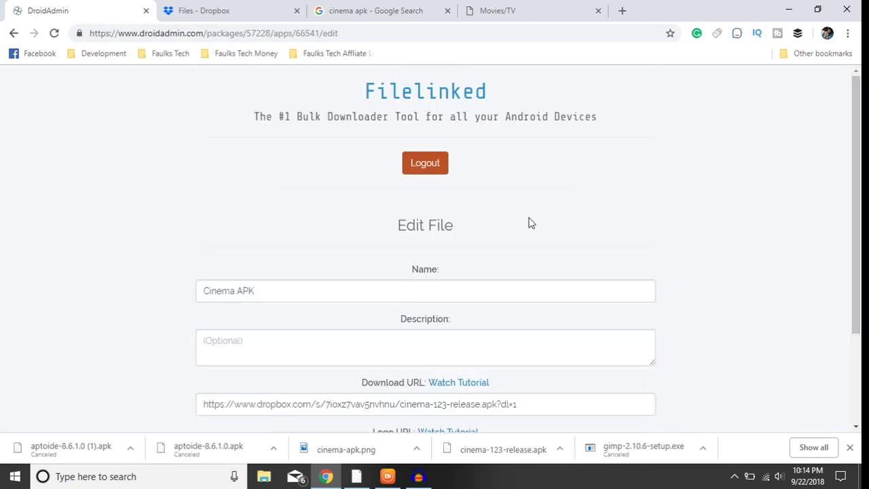
drag(856, 152, 851, 238)
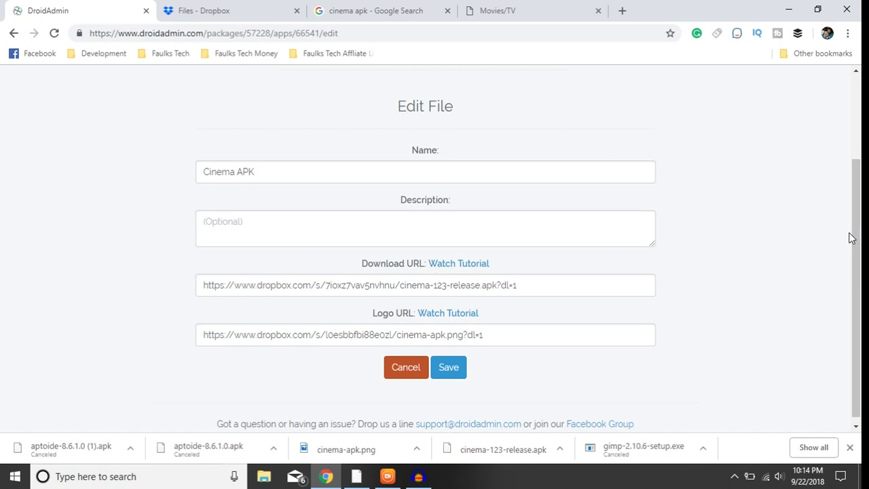
Step: Copy the cinema-apk.png Dropbox share link again and return to the Cinema APK edit form
click(190, 8)
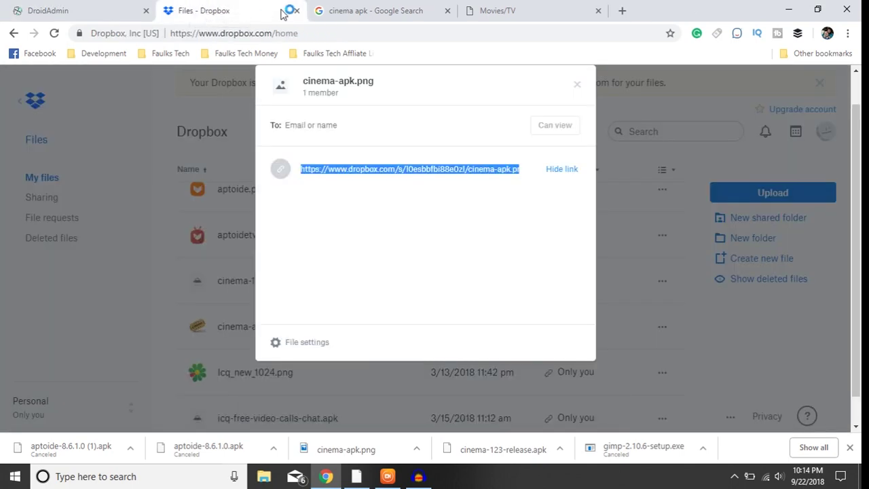
click(576, 86)
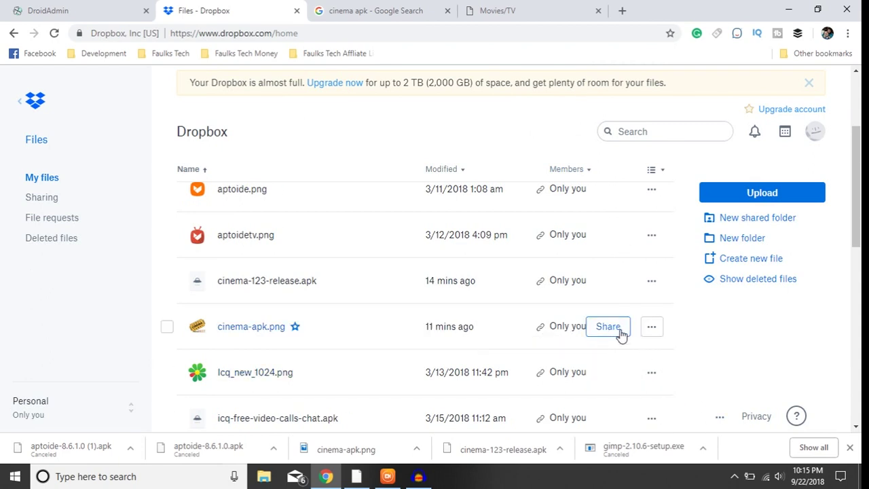
click(621, 332)
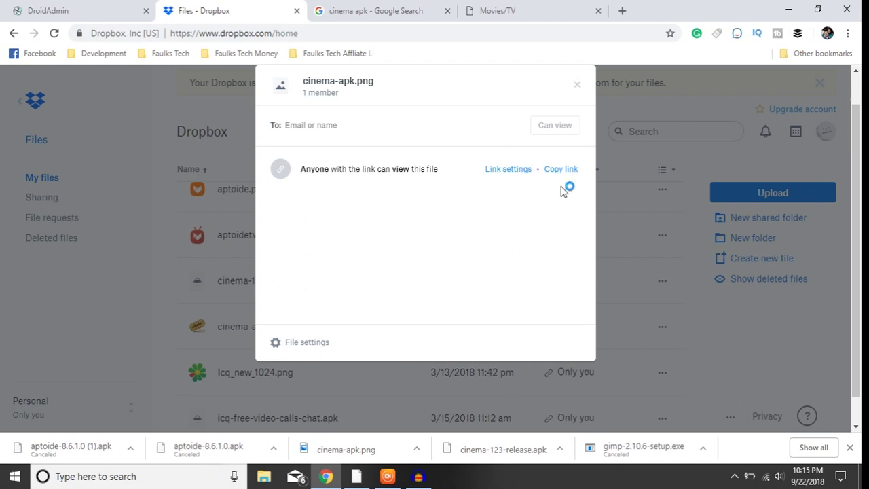
click(562, 169)
click(563, 170)
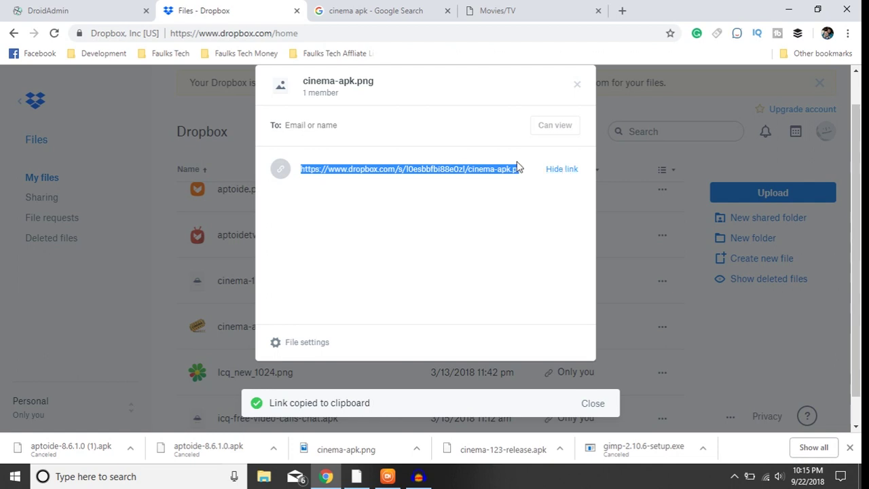
click(107, 8)
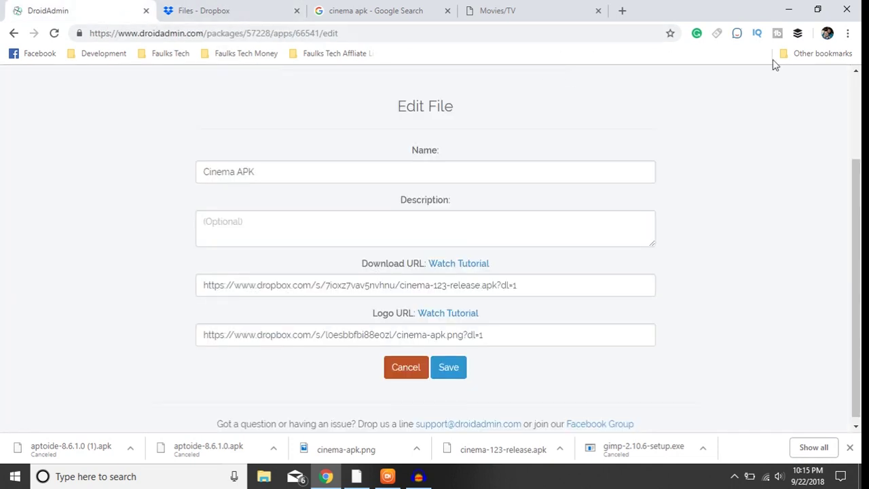
Step: Cancel the Cinema APK edit form without saving, then reopen it and scroll to the URLs
mouse_move(860, 313)
mouse_down()
mouse_move(860, 280)
mouse_move(861, 327)
mouse_up()
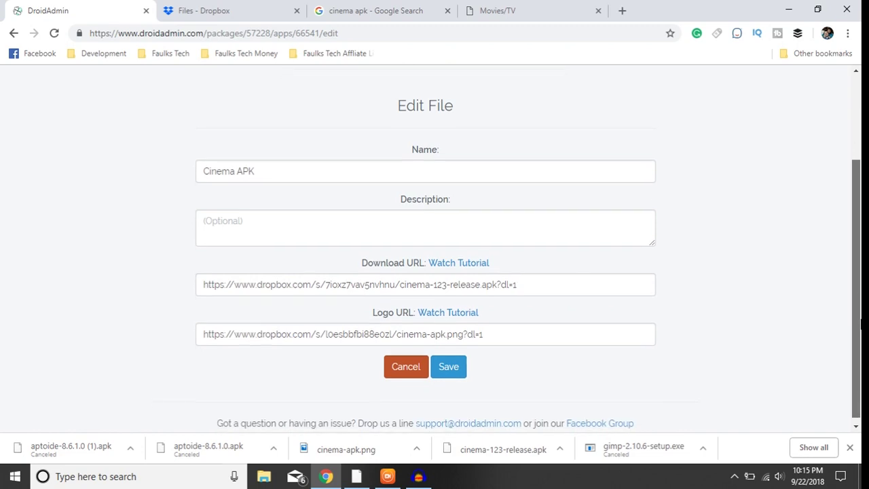
click(403, 368)
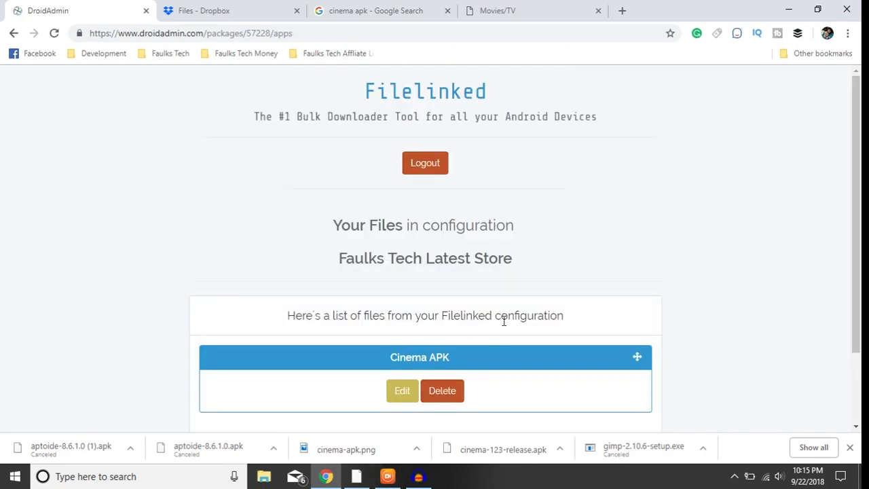
click(409, 396)
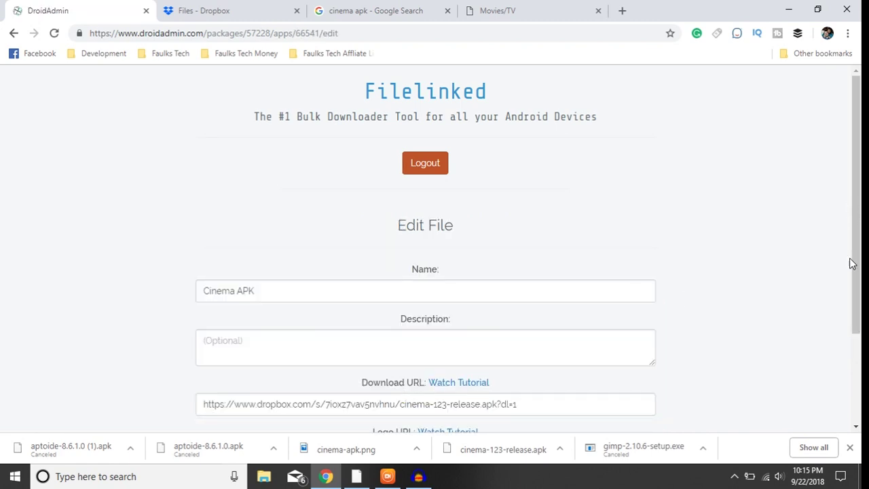
drag(849, 264, 858, 373)
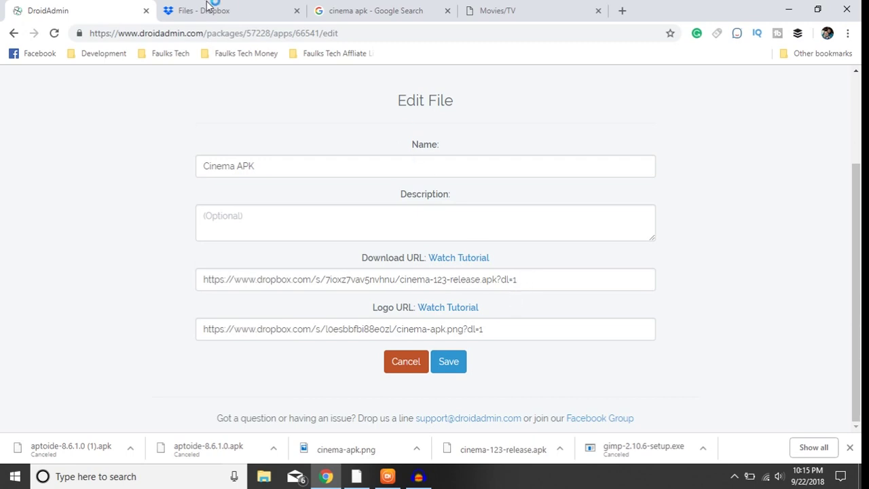
Step: Close Dropbox's share dialog, recopy the cinema-apk.png link, and switch back to DroidAdmin
click(236, 14)
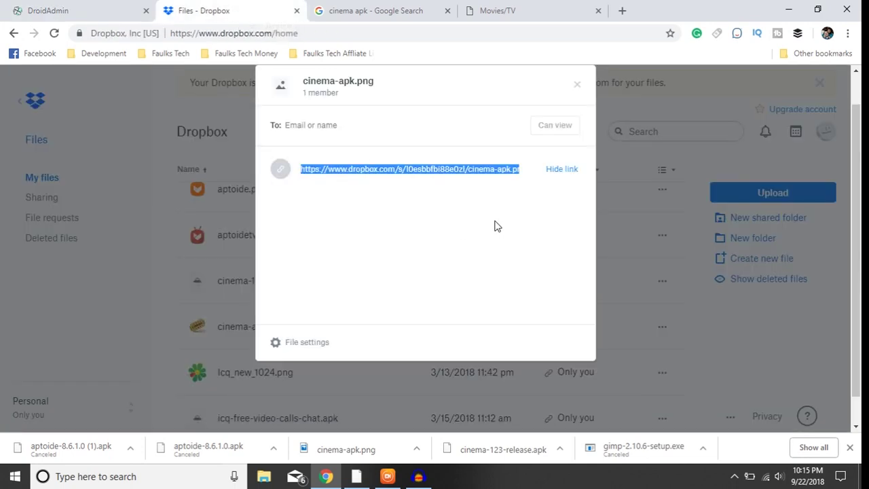
click(577, 85)
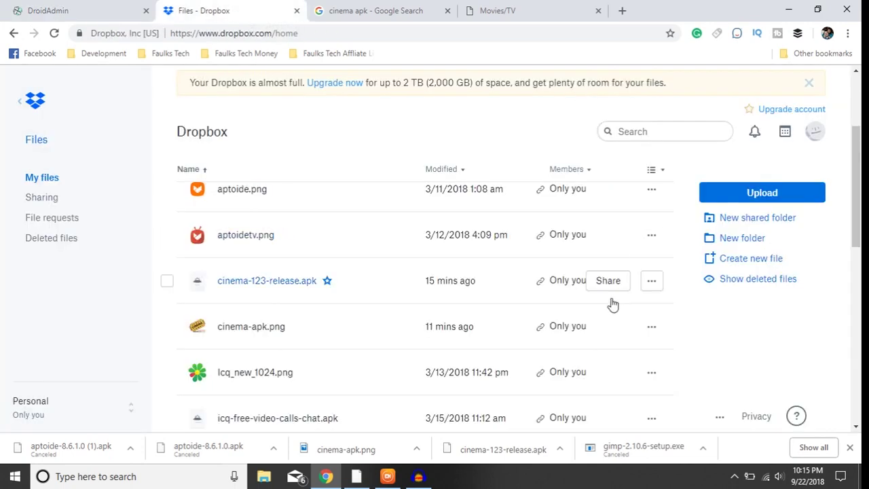
click(610, 327)
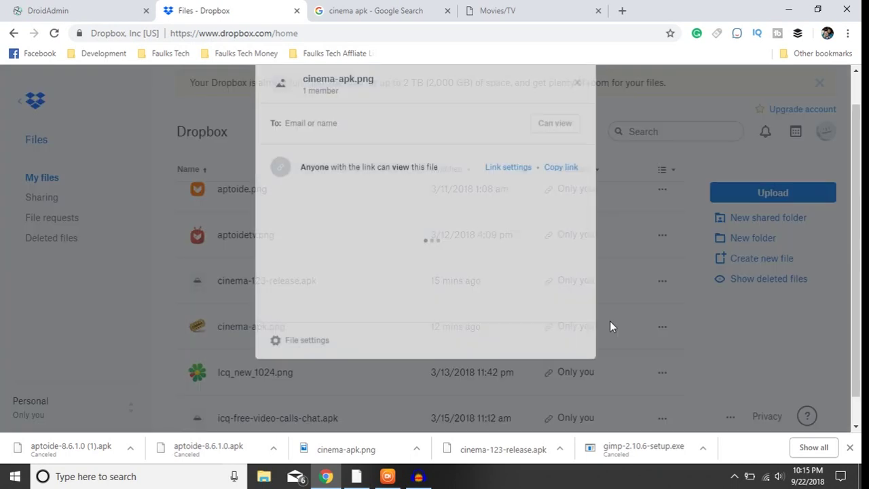
click(560, 171)
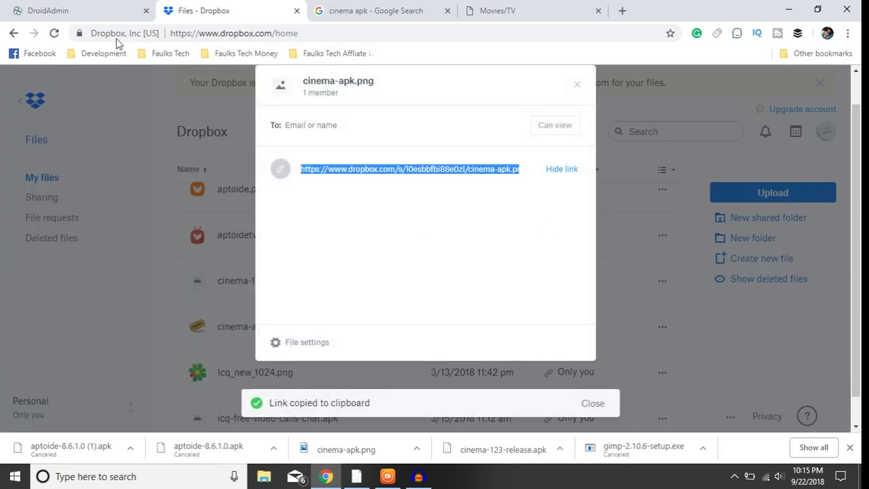
click(102, 8)
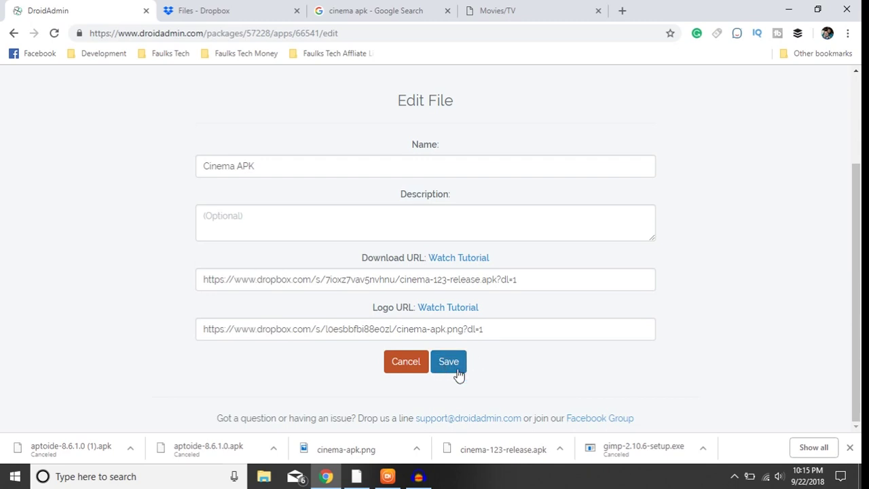
Step: Reload the edit page, go back through the file list to the dashboard, and reload it
click(55, 33)
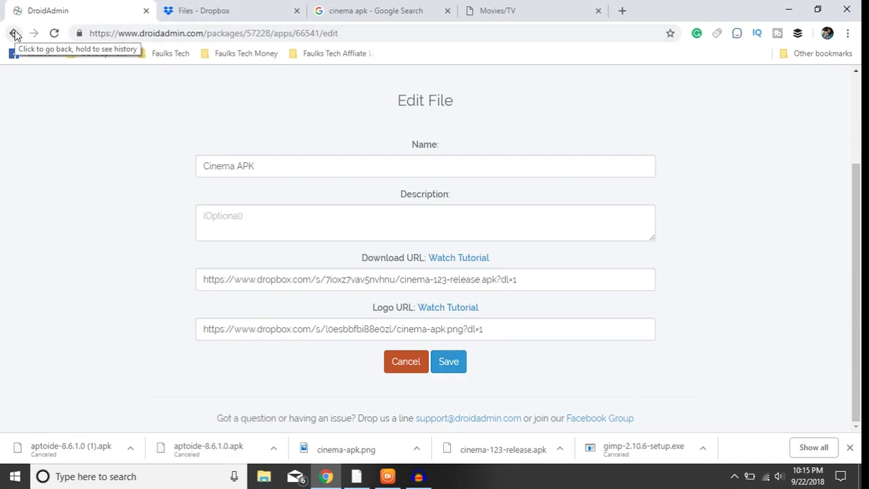
click(13, 32)
click(13, 33)
click(13, 33)
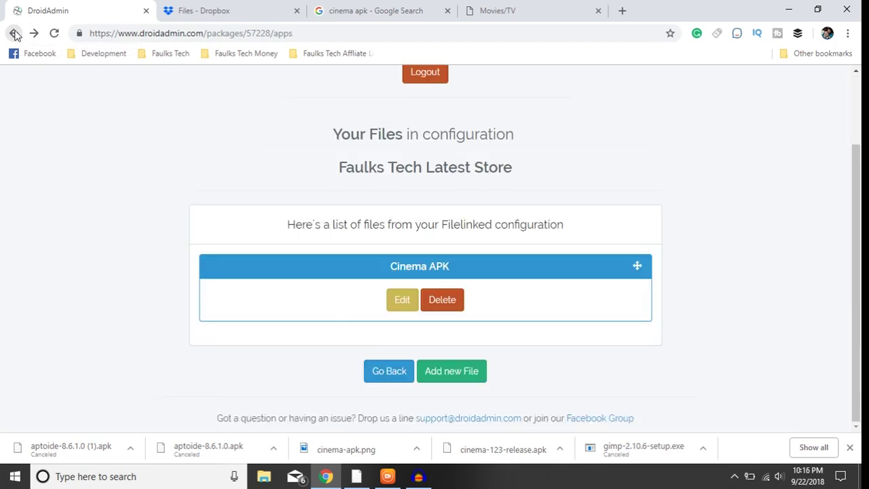
click(14, 33)
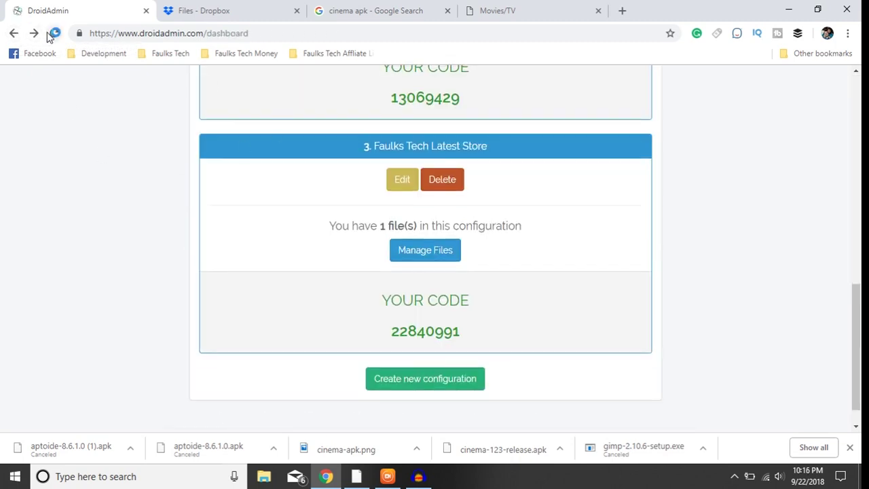
click(54, 33)
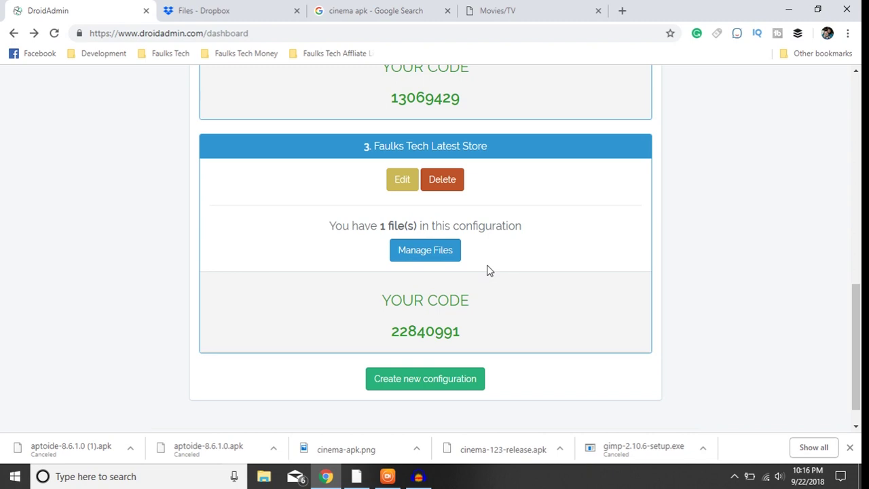